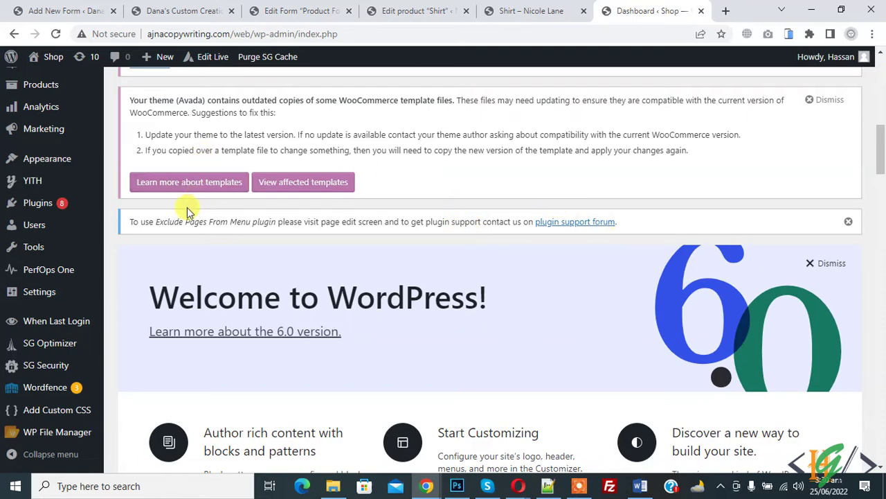
Open the page for adding plugins and search for "PublishPress Capabilities – User Role Access, Editor Permissions, Admin Menus".
mouse_move(16, 197)
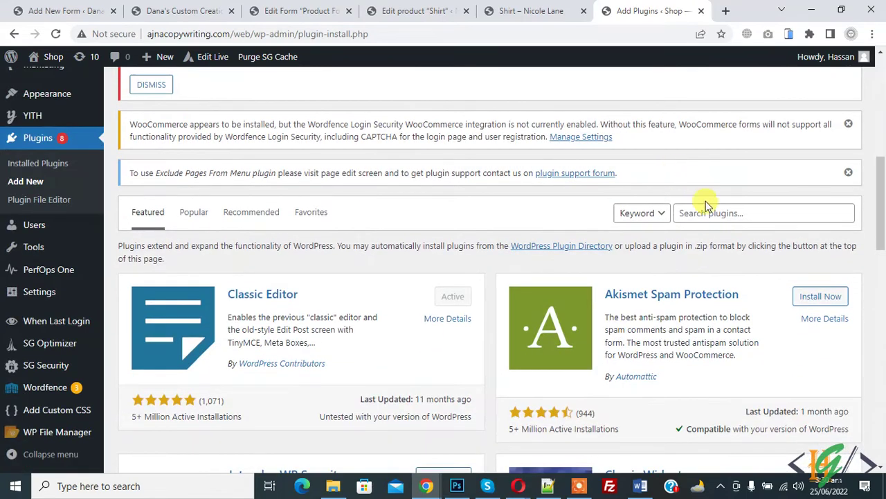
click(706, 213)
text(PublishPress Capabilities – User Role Access, Editor Permissions, Admin Menus)
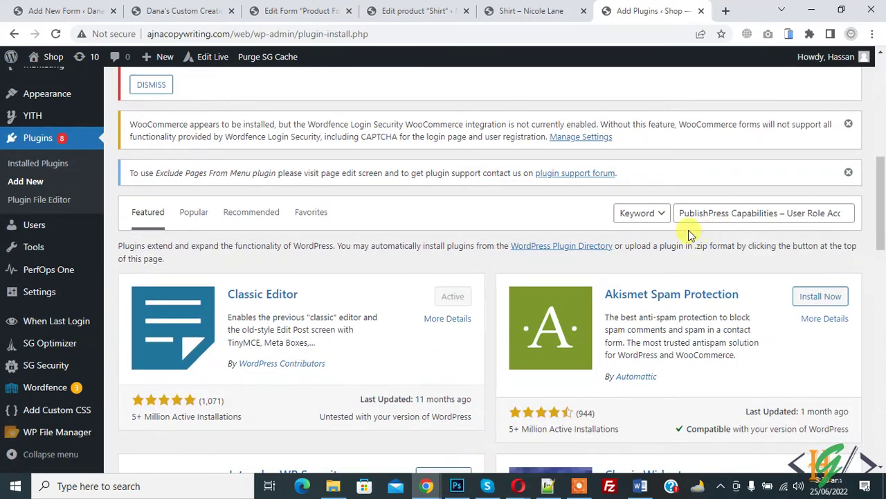
scroll(762, 265, down, 2)
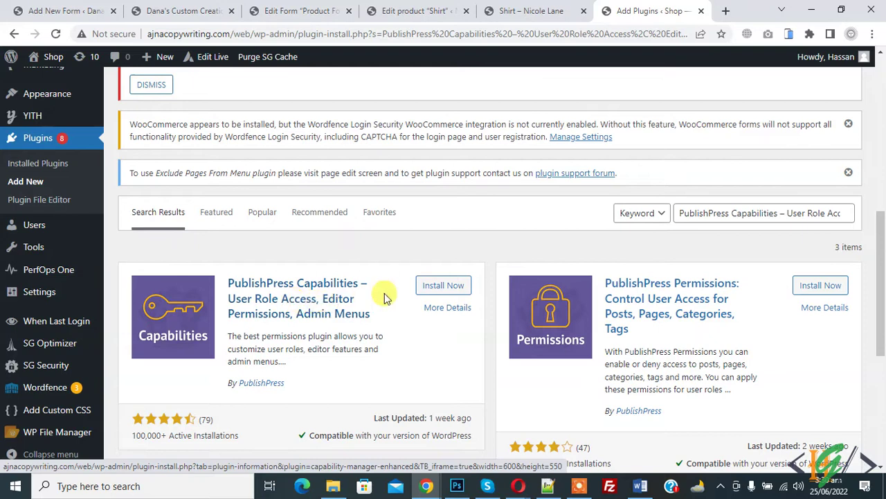
Install and activate the PublishPress Capabilities plugin, and reload the installed plugins page.
click(435, 290)
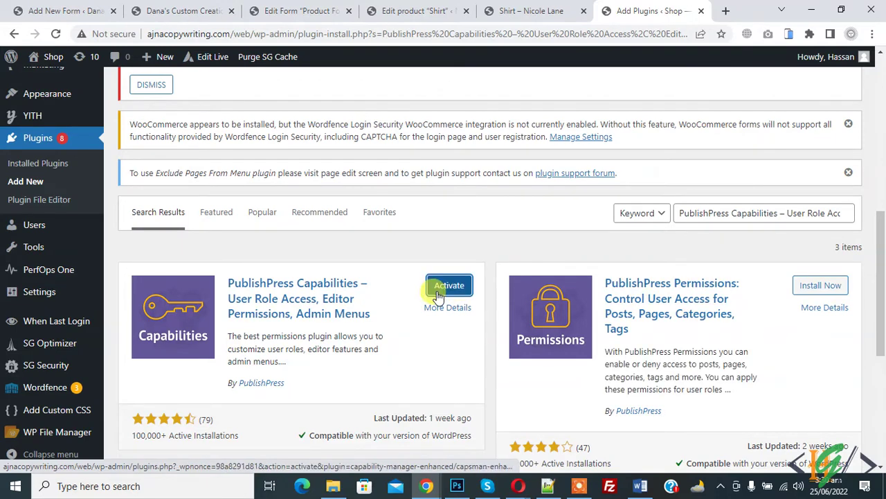
click(447, 291)
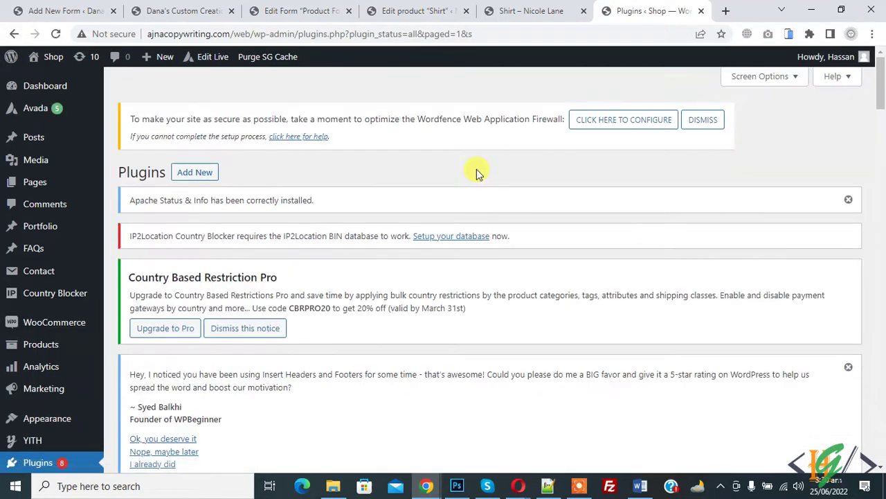
scroll(477, 165, down, 1)
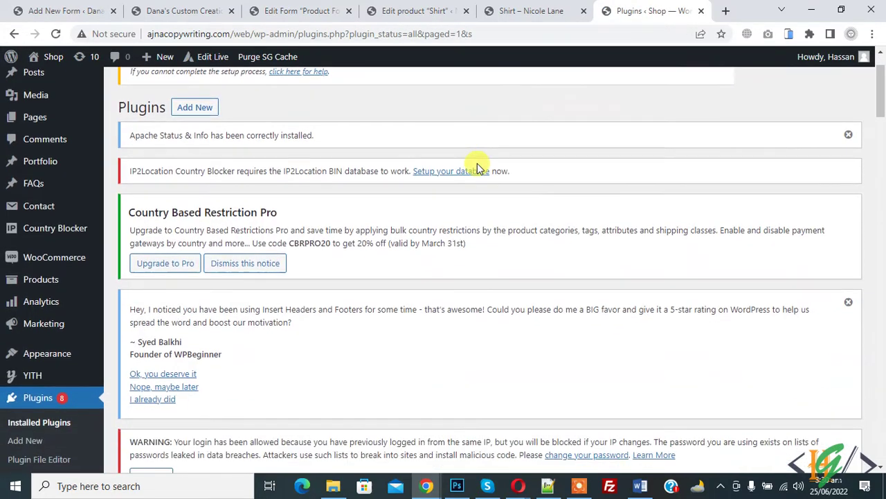
click(477, 170)
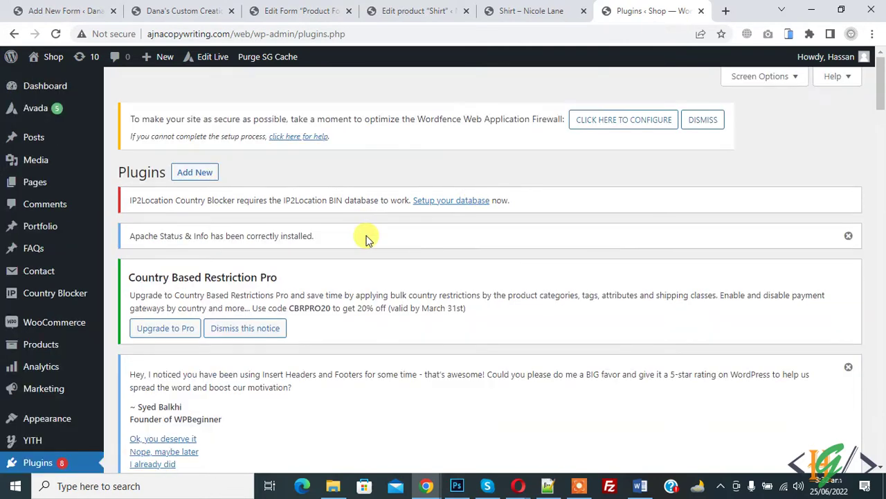
click(56, 34)
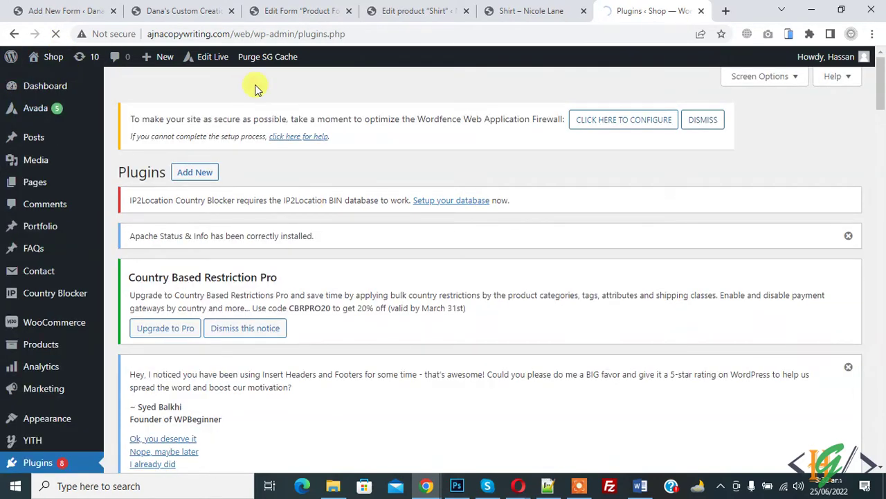
Open the Roles page of the Capabilities plugin.
scroll(254, 85, down, 2)
scroll(331, 110, down, 4)
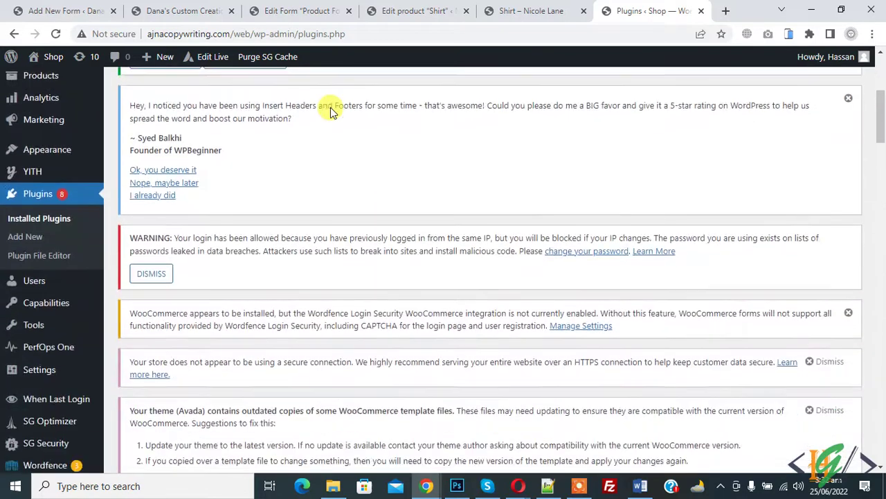
scroll(331, 112, down, 2)
mouse_move(31, 229)
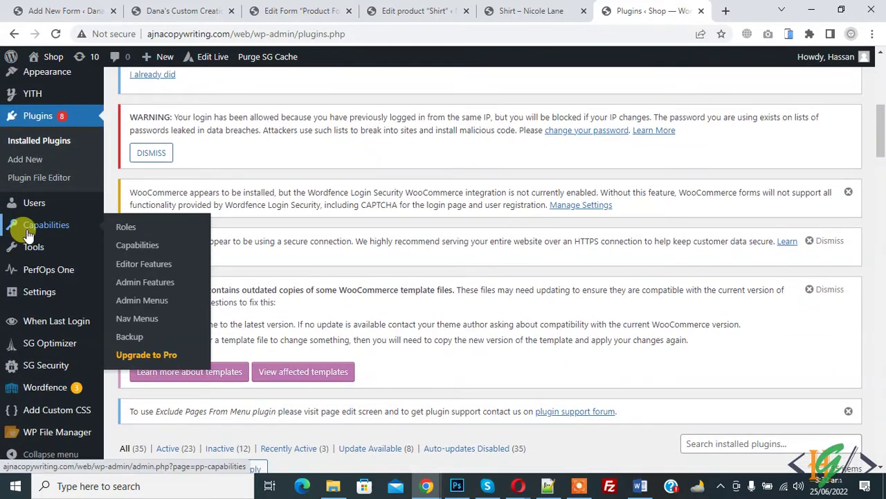
click(129, 228)
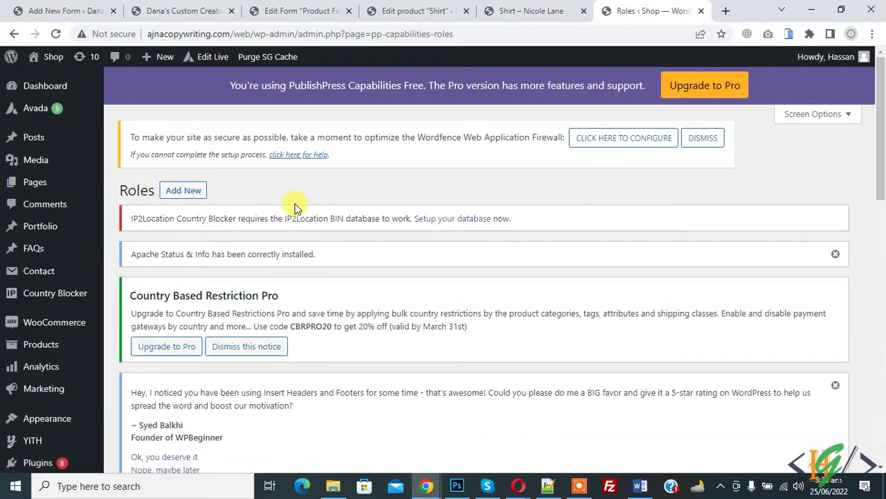
Examine the Roles page heading and the list of existing user roles.
drag(119, 190, 225, 201)
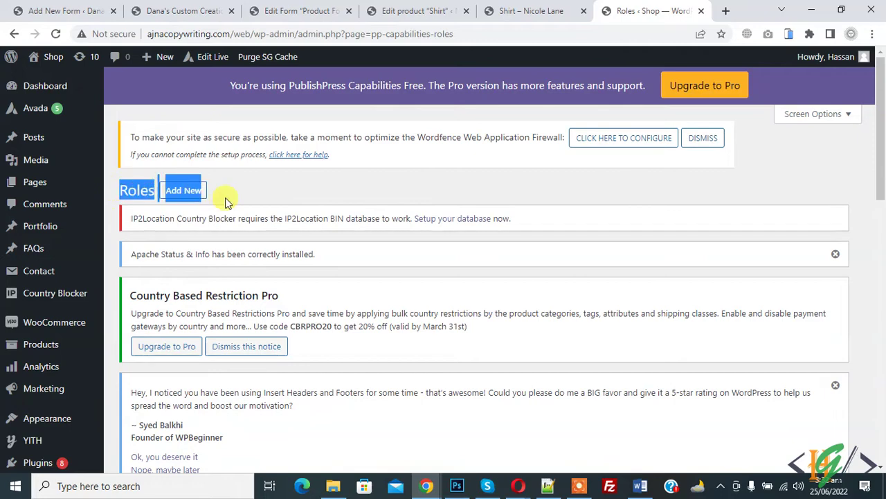
click(249, 194)
scroll(253, 196, down, 2)
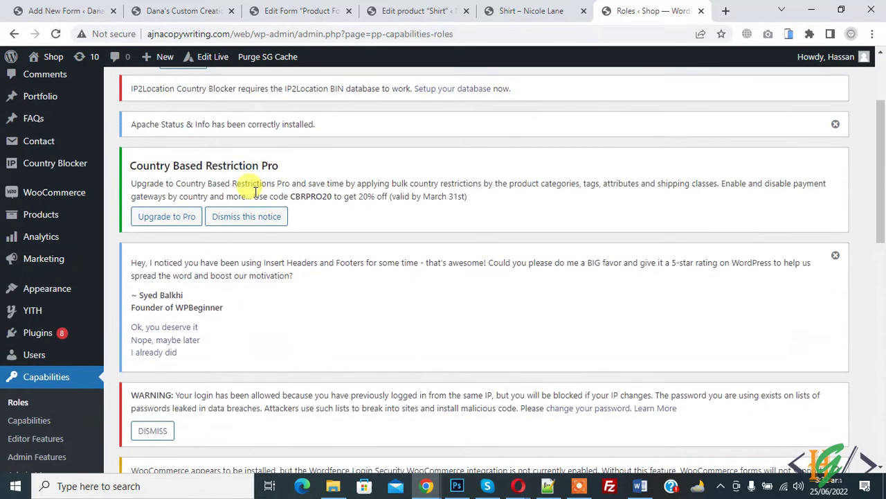
scroll(343, 189, down, 3)
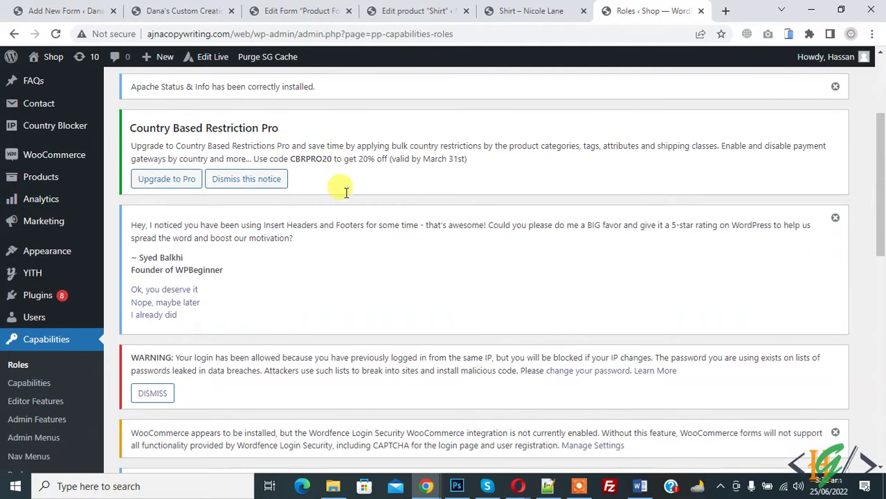
scroll(343, 188, down, 4)
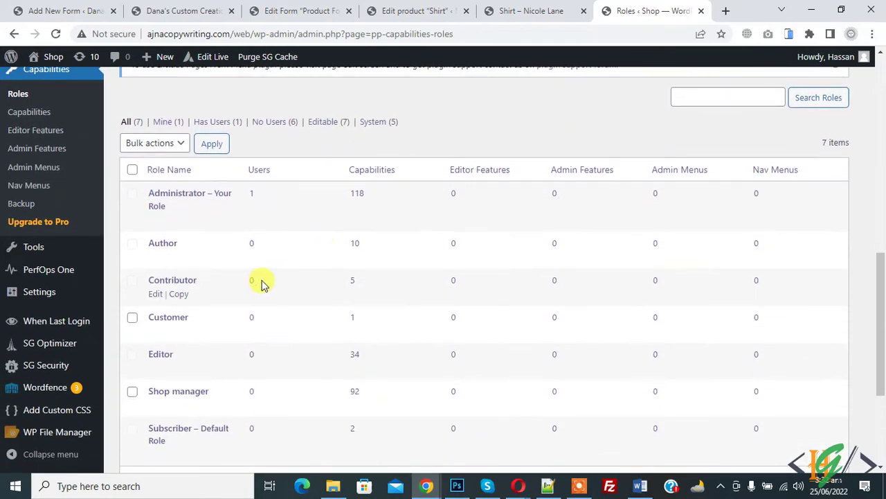
Start adding a new user role and name it "Special ROle".
scroll(288, 284, up, 9)
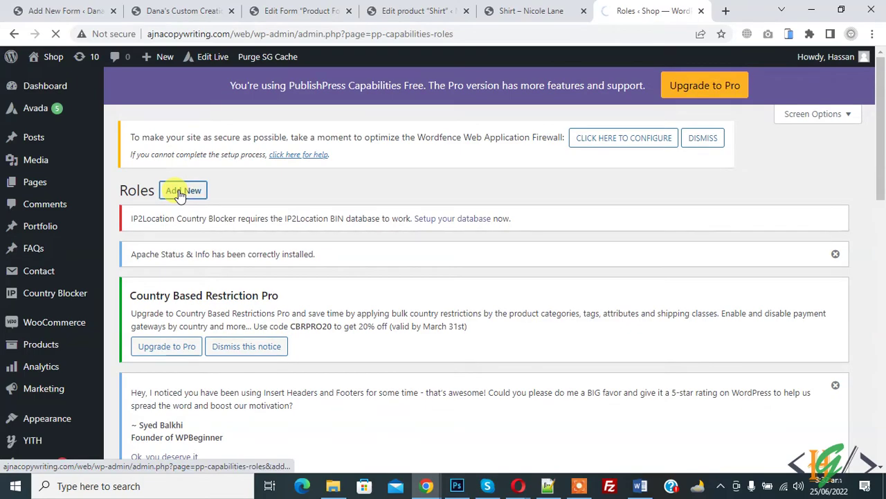
scroll(369, 211, down, 3)
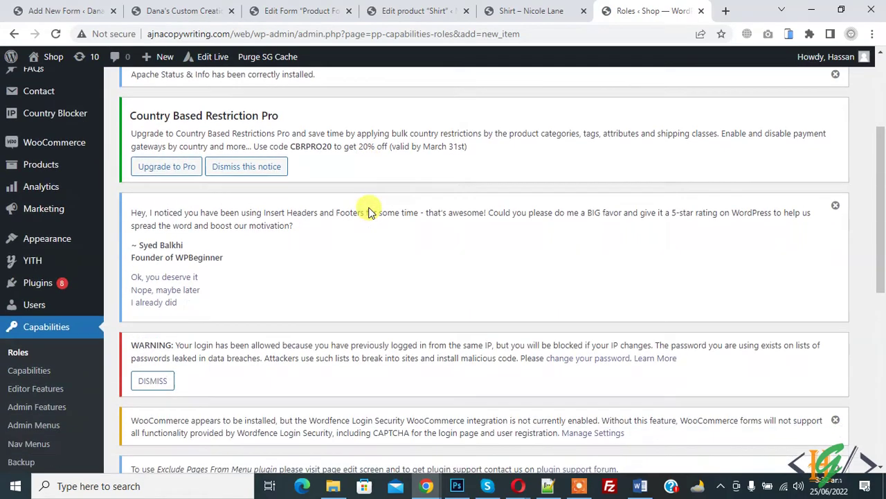
scroll(369, 211, down, 5)
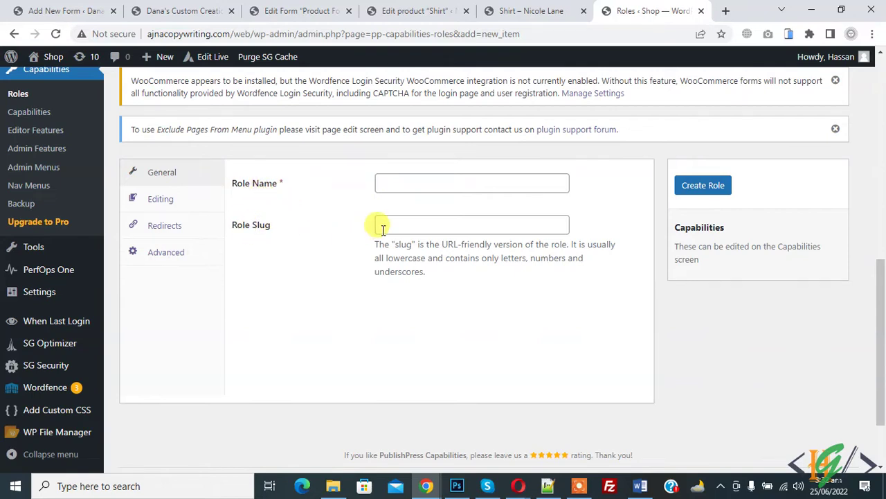
click(410, 185)
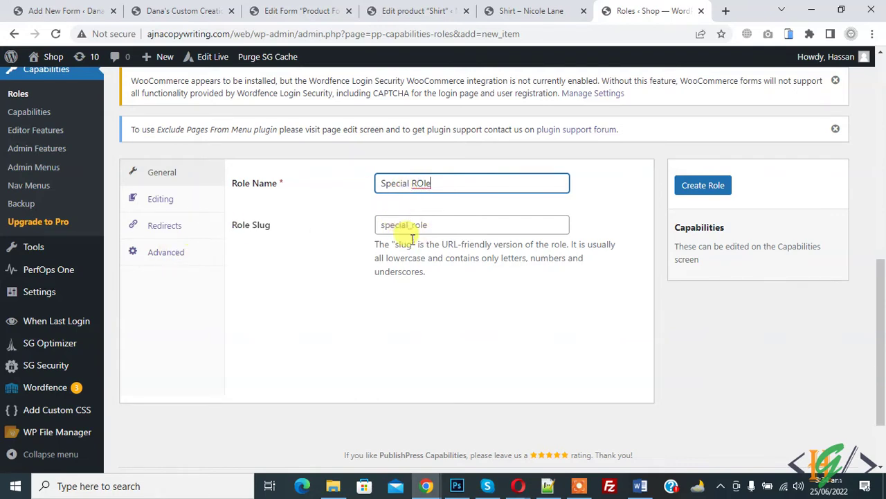
Allow both the Gutenberg editor and the Classic editor in the new role's editing settings.
click(158, 200)
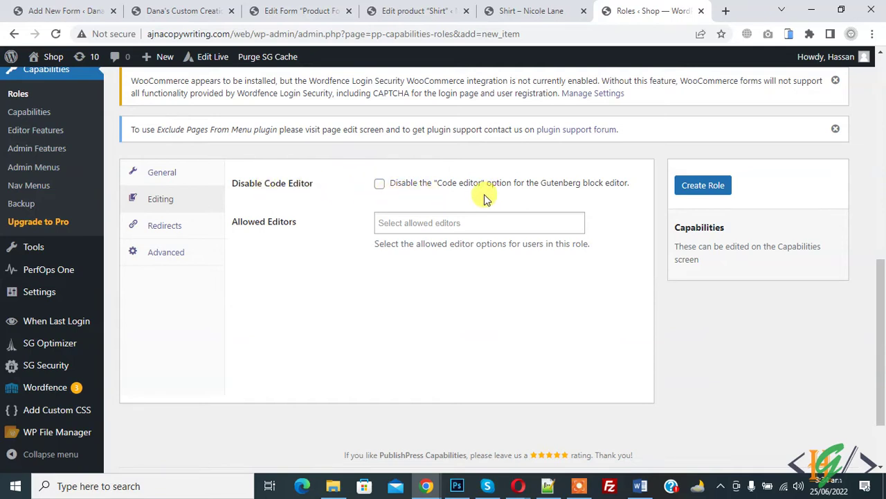
click(417, 230)
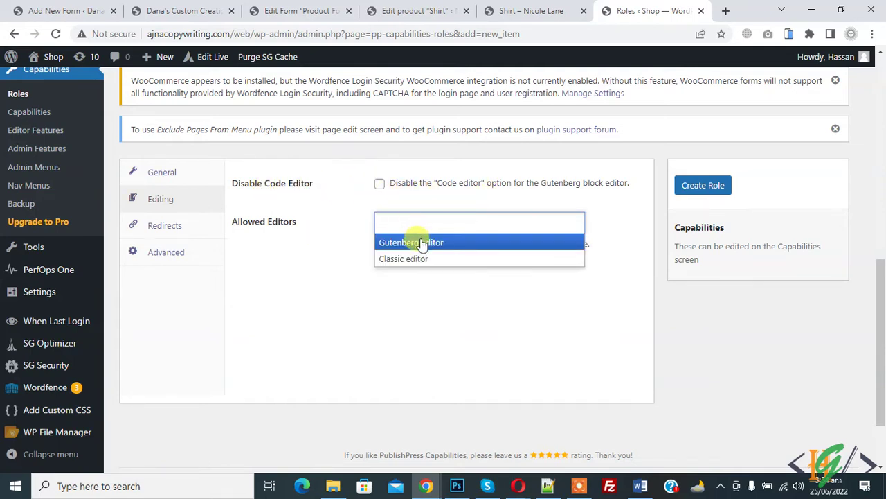
click(414, 241)
click(476, 226)
click(477, 258)
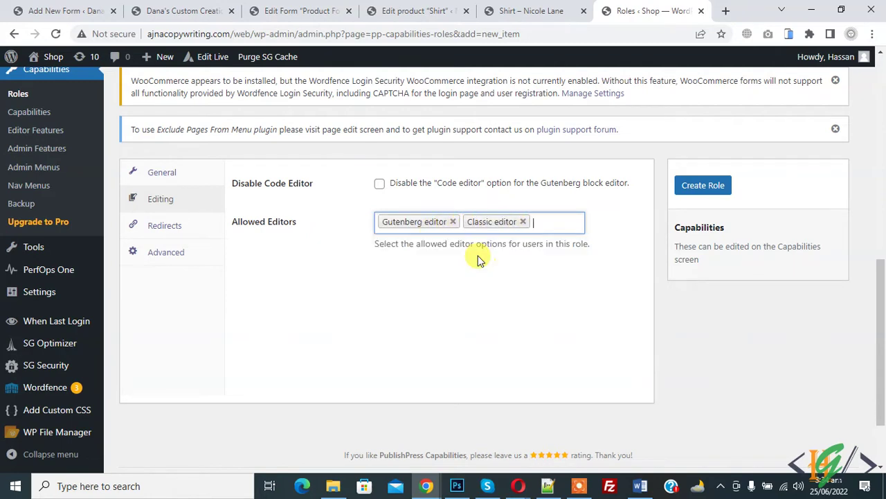
Try the login redirect to a specified URL in the new role's redirect settings, and switch it back off.
click(166, 228)
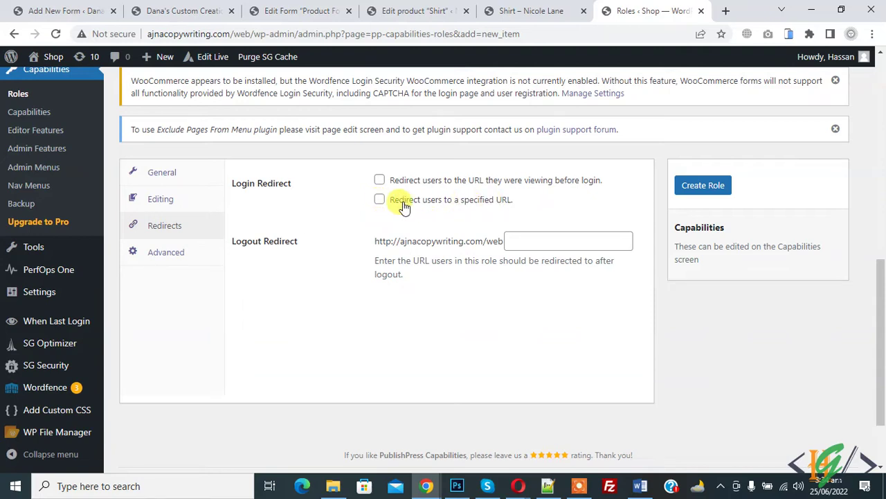
click(380, 200)
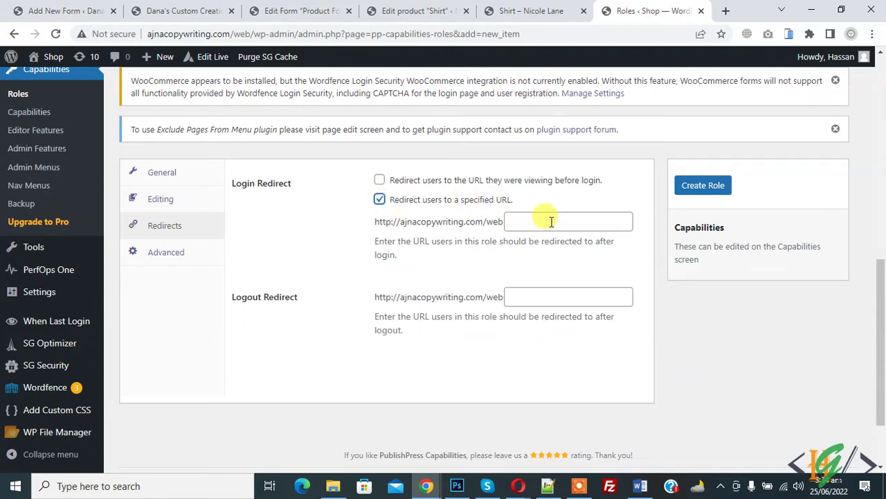
click(380, 200)
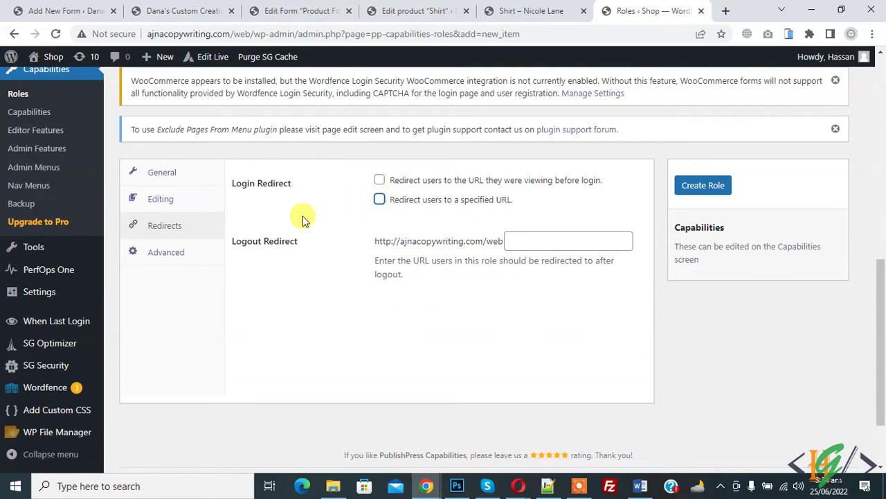
Set the role level to 5 in the advanced settings and create the role.
click(174, 255)
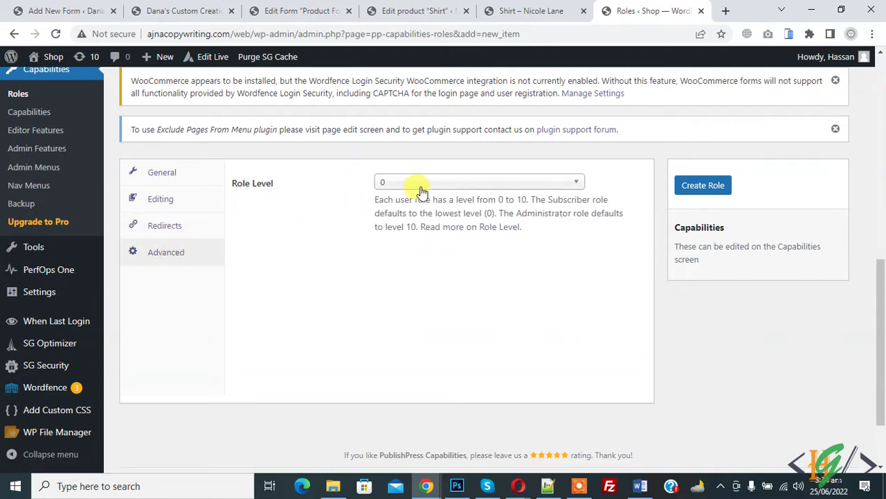
drag(375, 200, 533, 200)
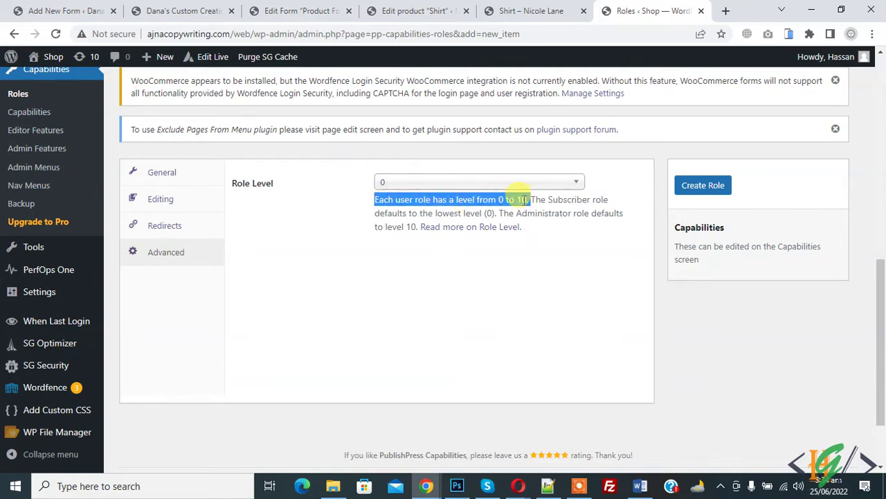
click(524, 199)
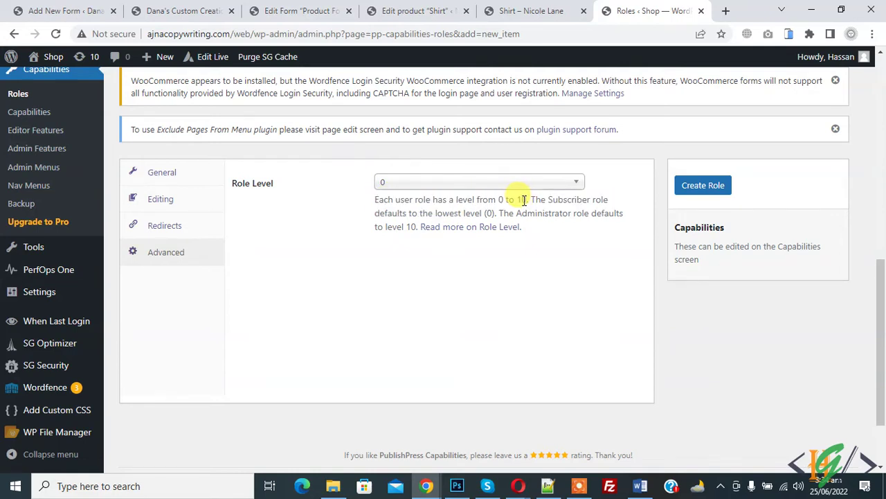
click(421, 183)
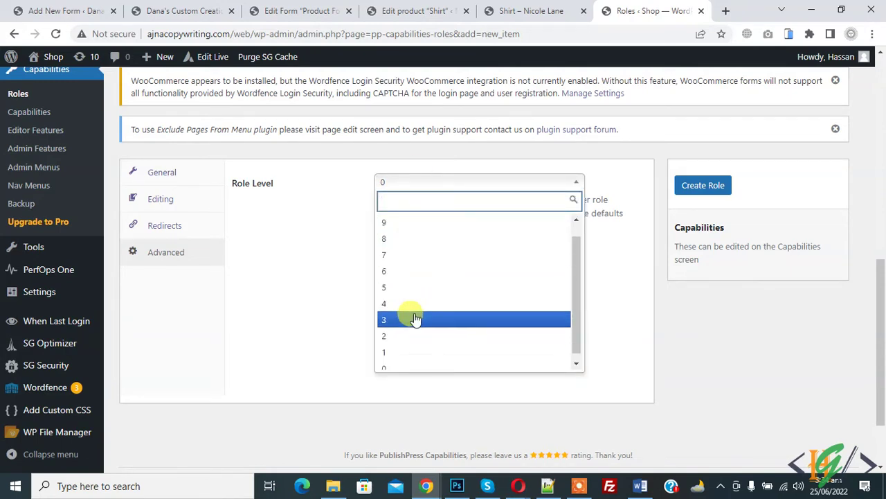
click(409, 287)
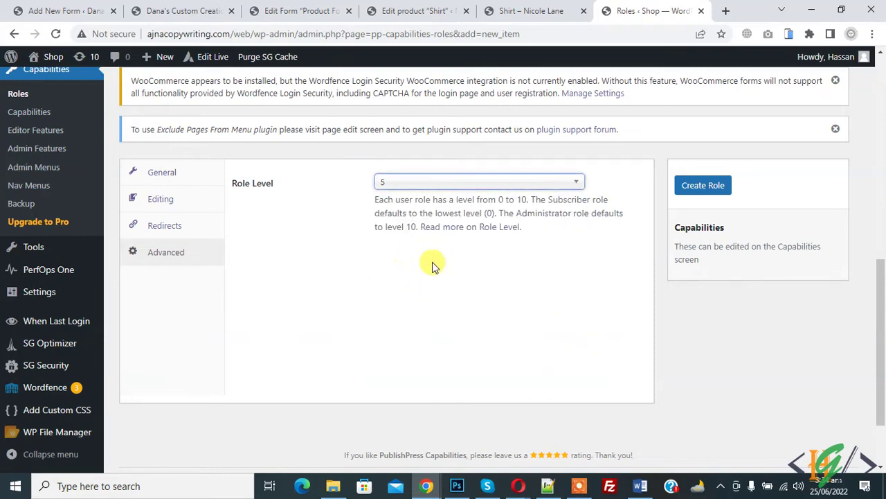
click(712, 188)
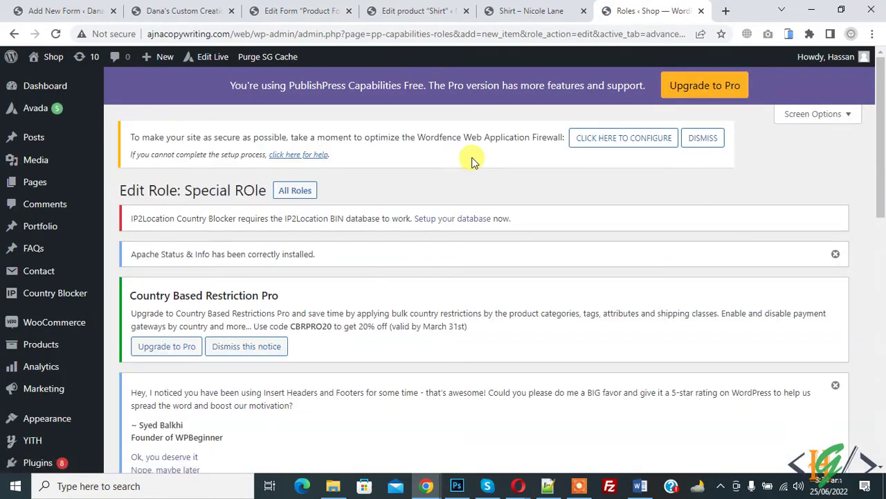
Review the saved role's page and return to the roles list to check for the Special ROle entry.
scroll(474, 160, down, 10)
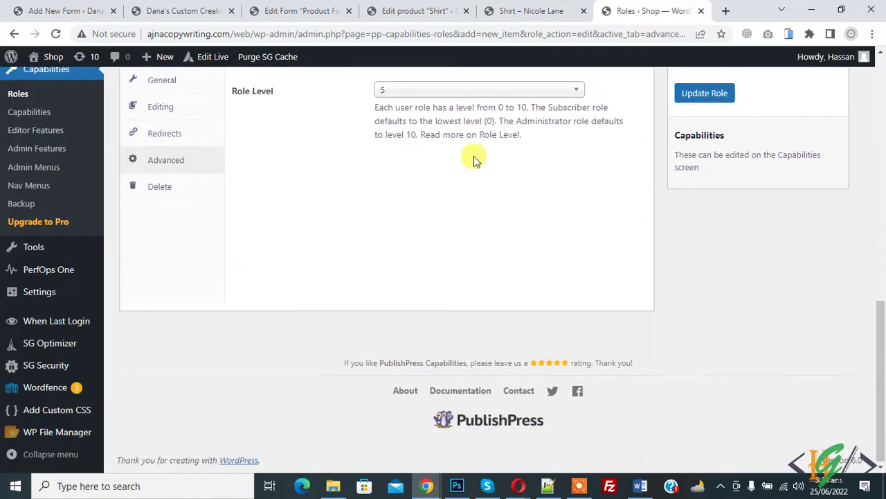
scroll(443, 197, up, 3)
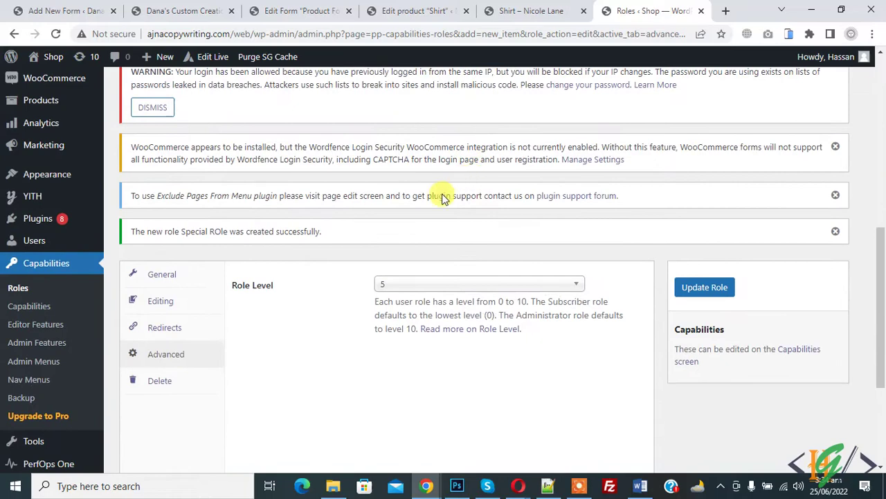
click(19, 289)
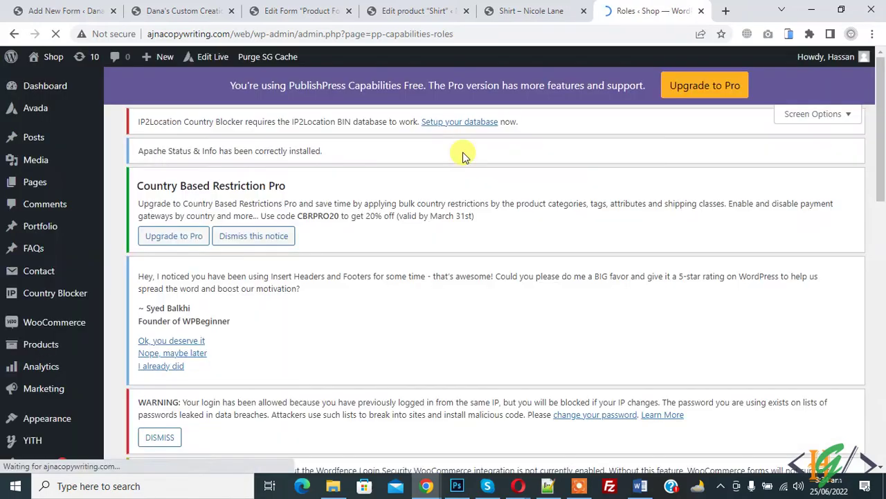
scroll(463, 153, down, 3)
scroll(462, 153, down, 5)
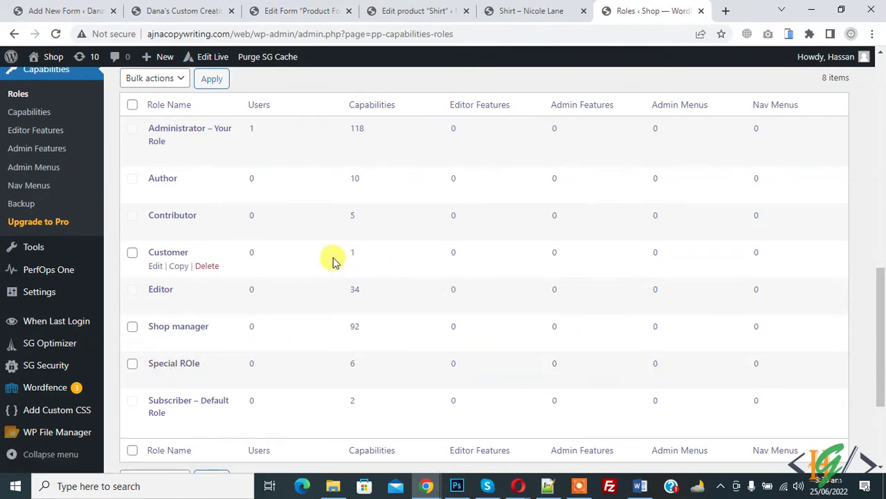
Open the Capabilities settings for the Special ROle role and read the note about capability changes after plugin deactivation.
scroll(348, 263, up, 1)
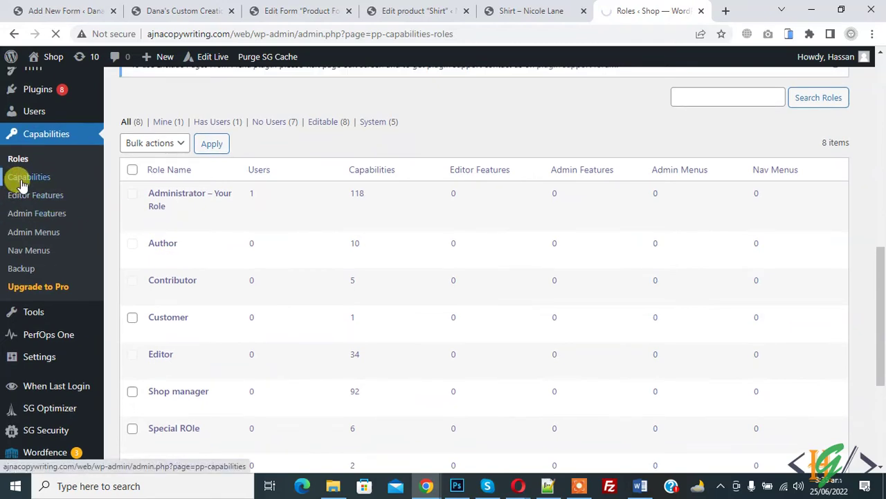
scroll(349, 176, down, 1)
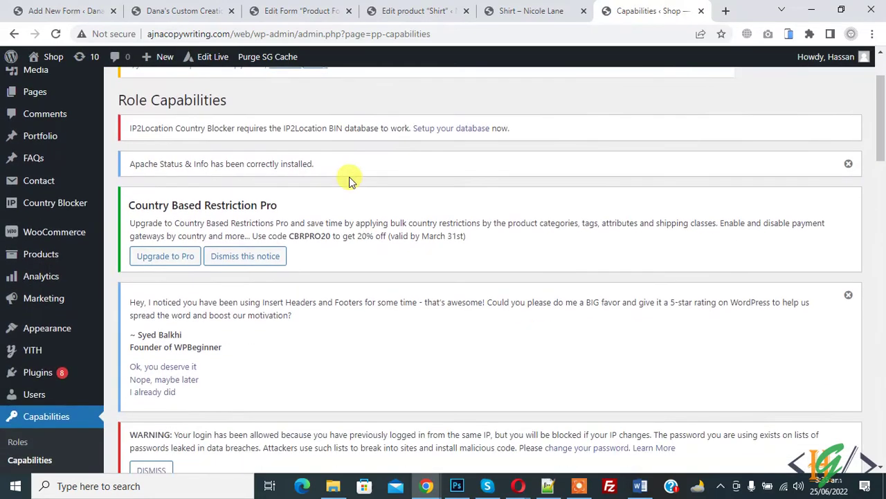
scroll(349, 176, down, 5)
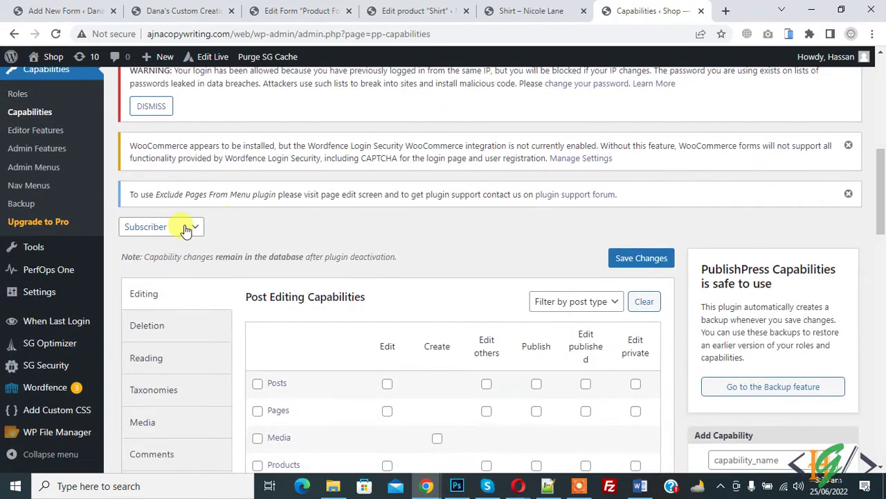
click(193, 231)
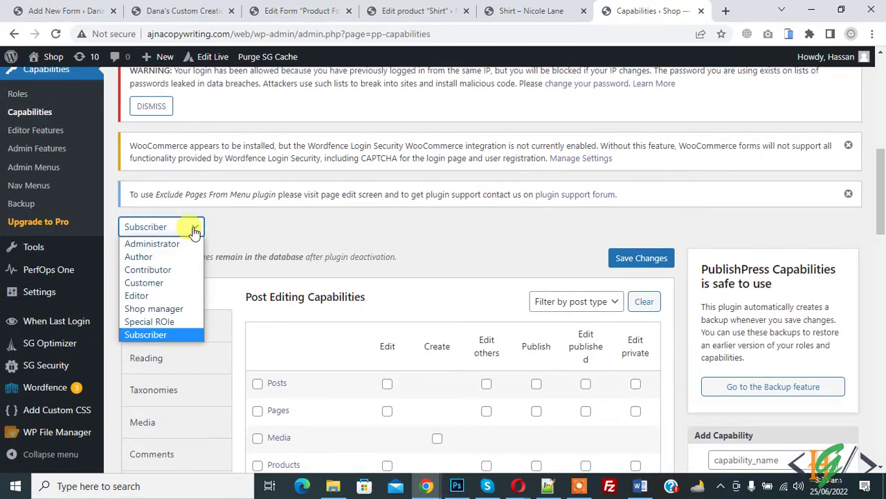
click(173, 322)
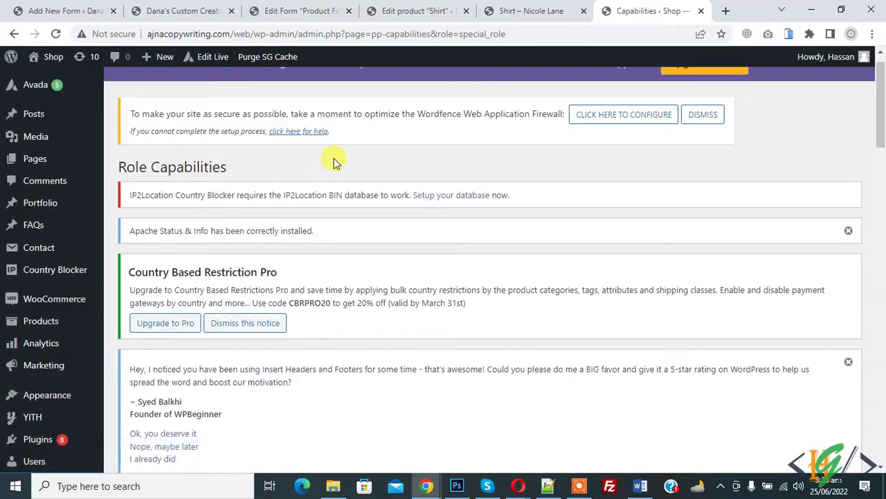
scroll(334, 158, down, 3)
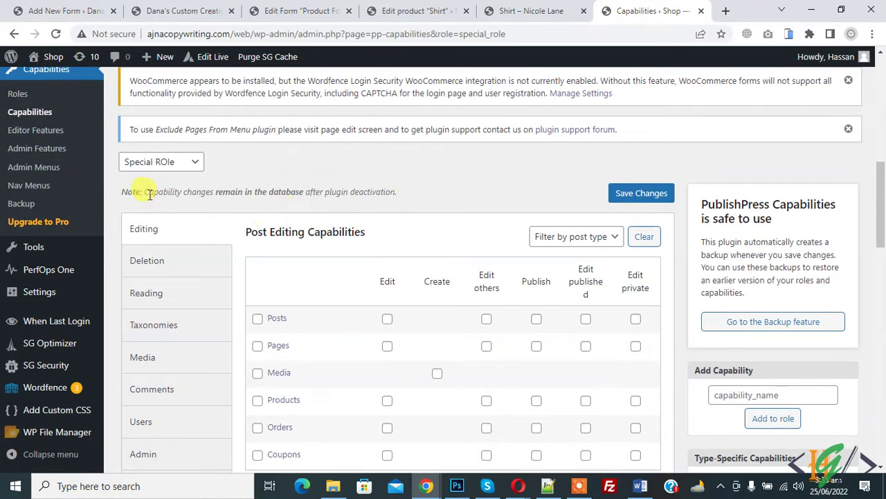
drag(147, 194, 396, 196)
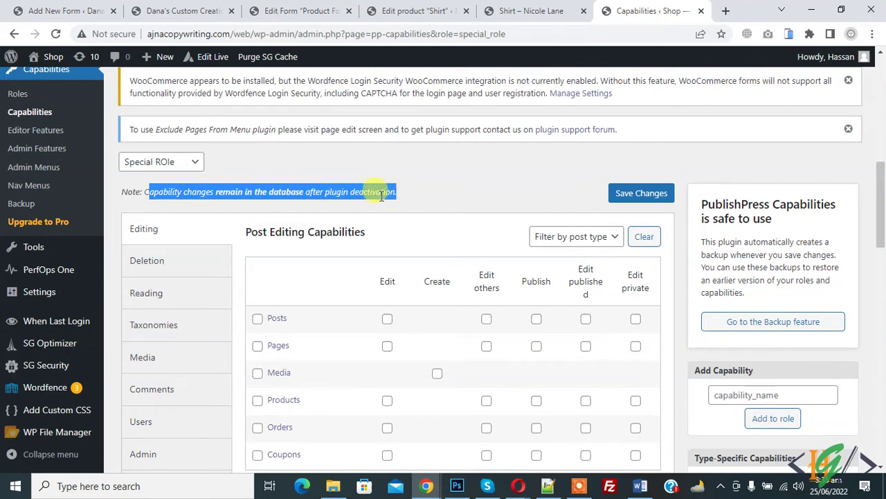
click(128, 195)
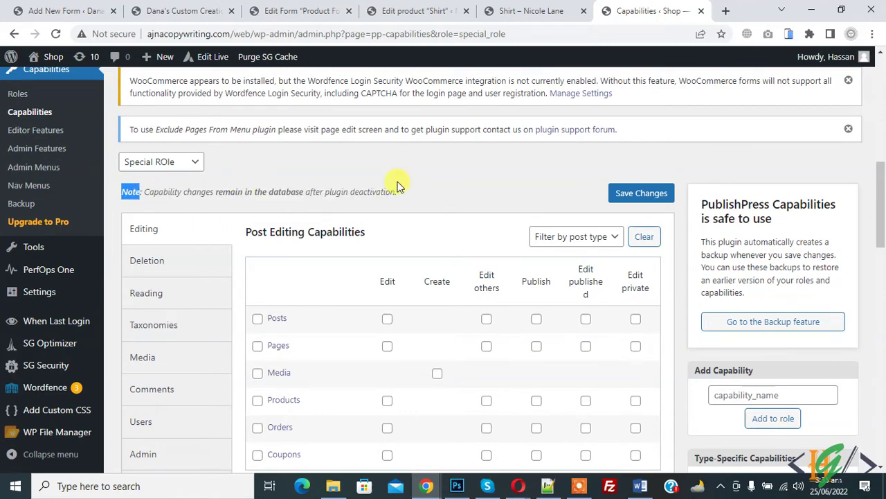
scroll(277, 249, down, 1)
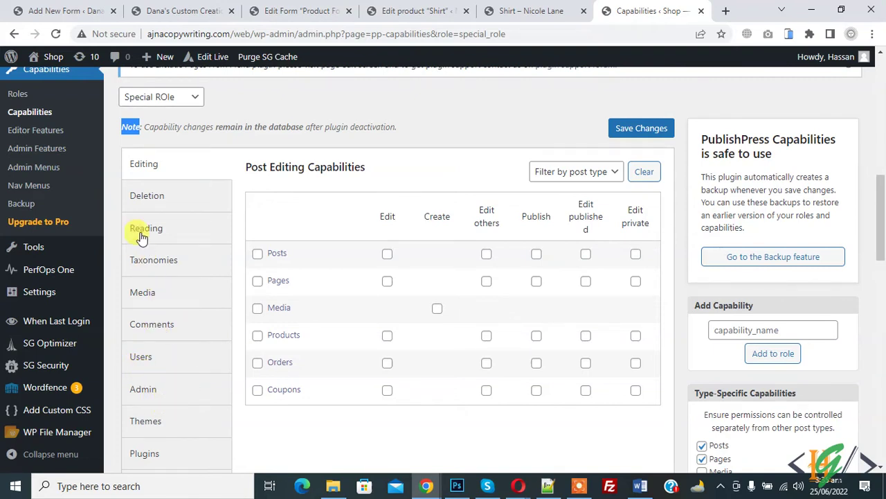
Grant Special ROle every post editing capability for posts, pages, media, products, orders and coupons.
click(142, 167)
scroll(351, 229, down, 1)
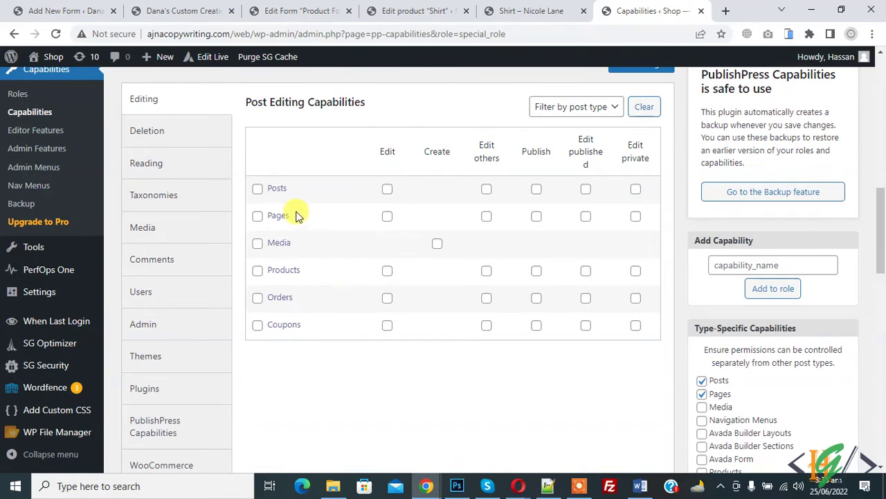
click(258, 190)
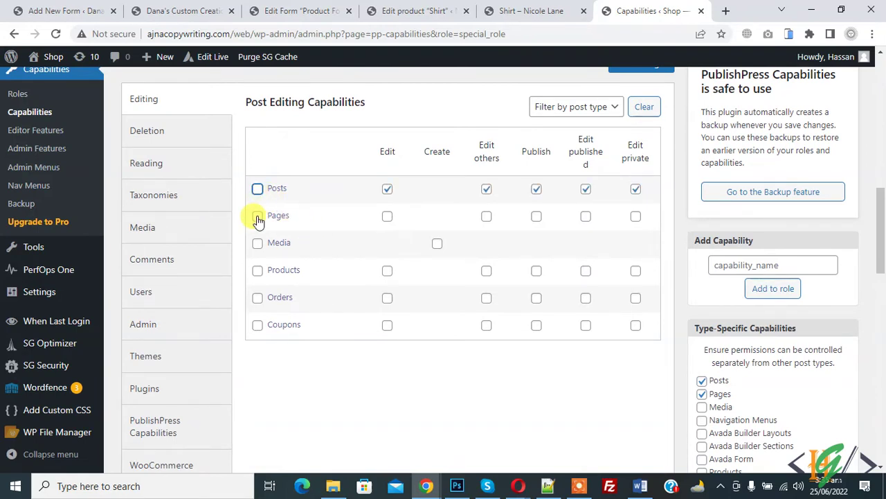
click(258, 217)
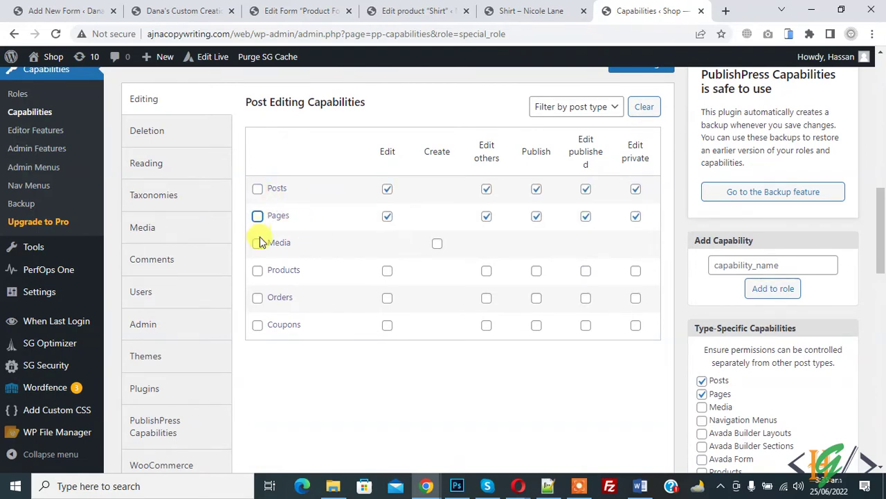
click(257, 271)
click(258, 298)
click(257, 325)
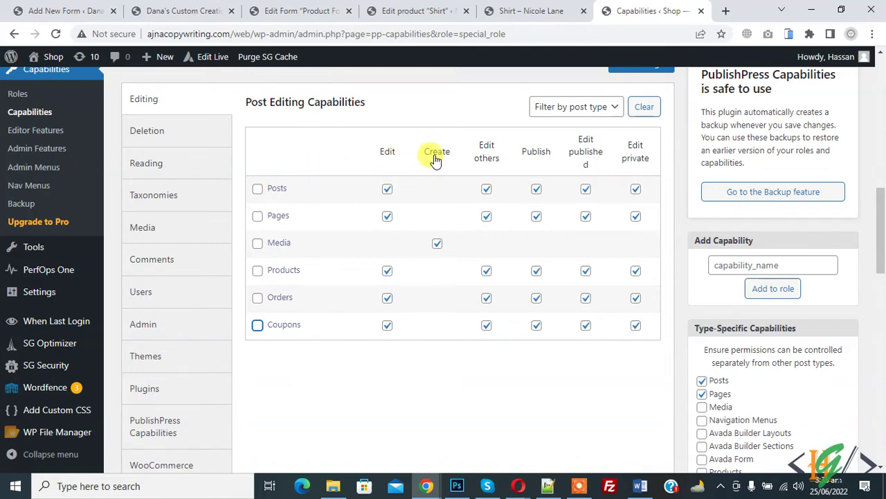
Remove the Edit others capability for posts, pages, products, orders and coupons, and save the role's changes.
mouse_move(486, 160)
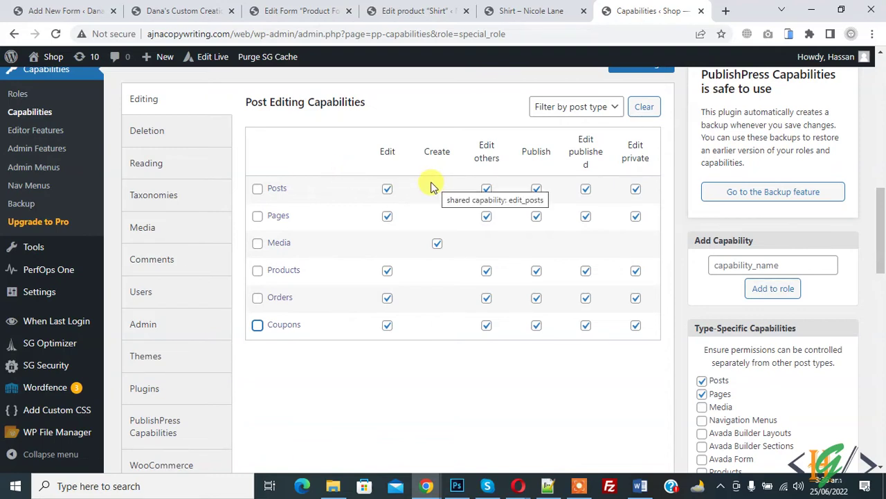
click(487, 190)
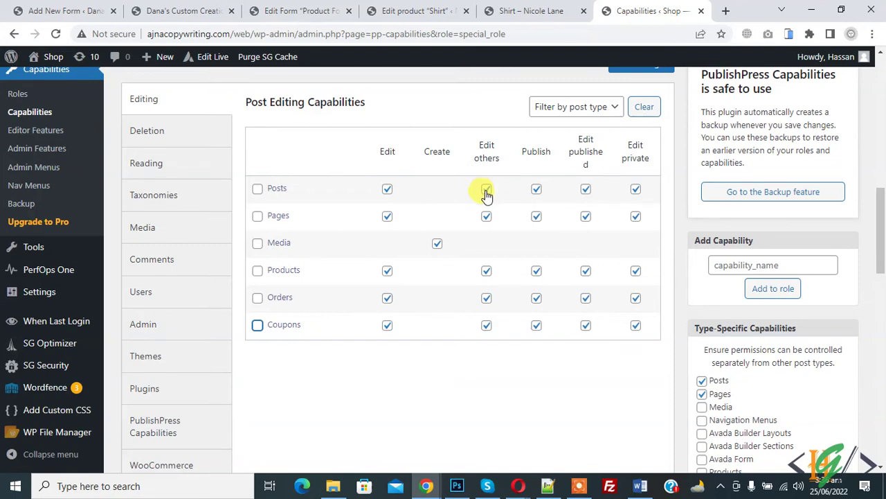
click(487, 190)
click(486, 217)
click(486, 272)
click(487, 299)
click(487, 325)
scroll(360, 225, up, 1)
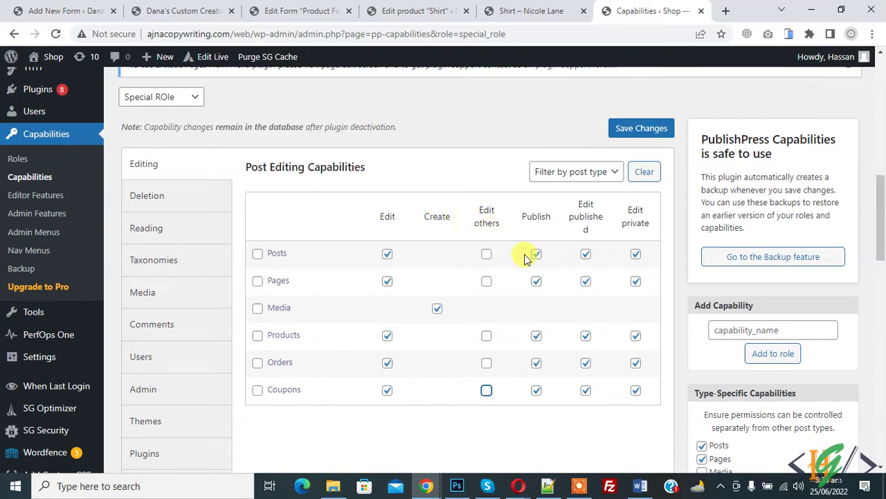
click(641, 138)
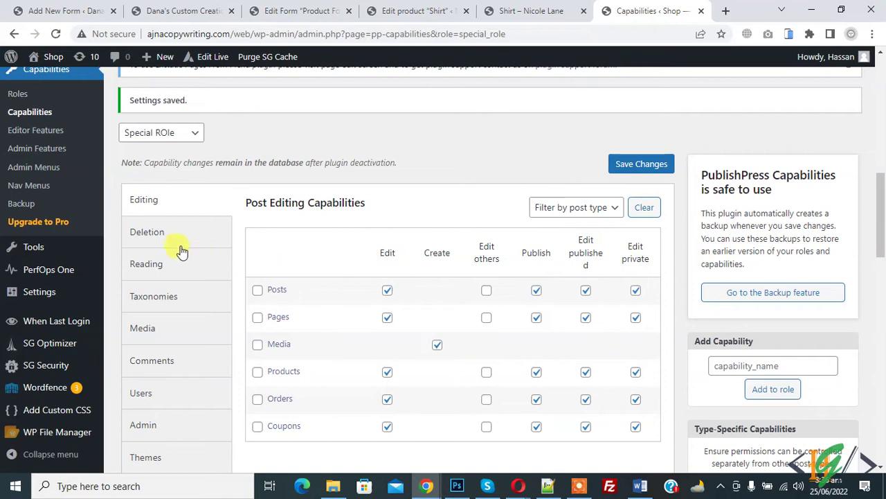
Grant Special ROle every post deletion capability for posts, pages, products, orders and coupons.
click(154, 235)
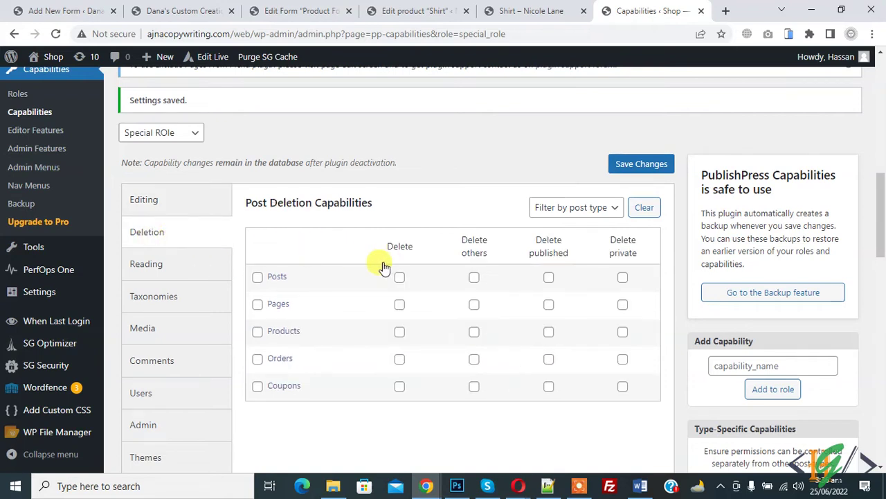
click(257, 277)
click(257, 304)
click(257, 332)
click(258, 359)
click(257, 386)
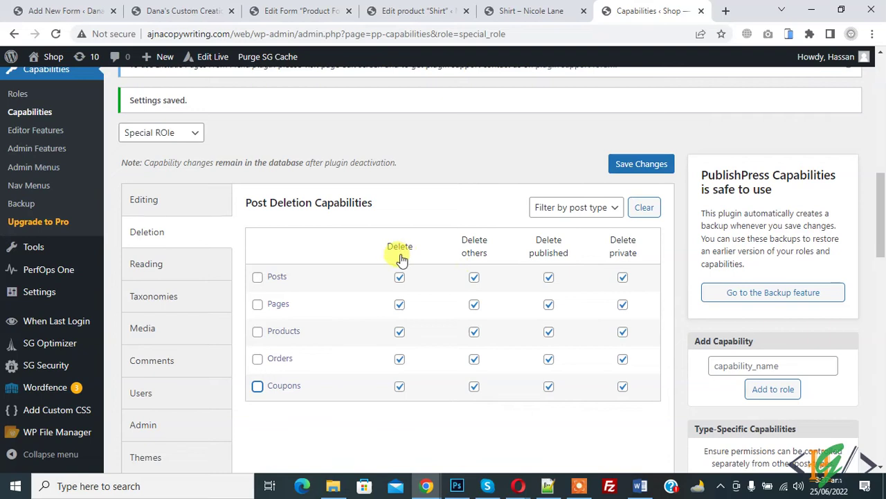
Remove the Delete others capability for posts, pages, products, orders and coupons, and save the role's changes.
click(474, 277)
click(474, 305)
click(474, 332)
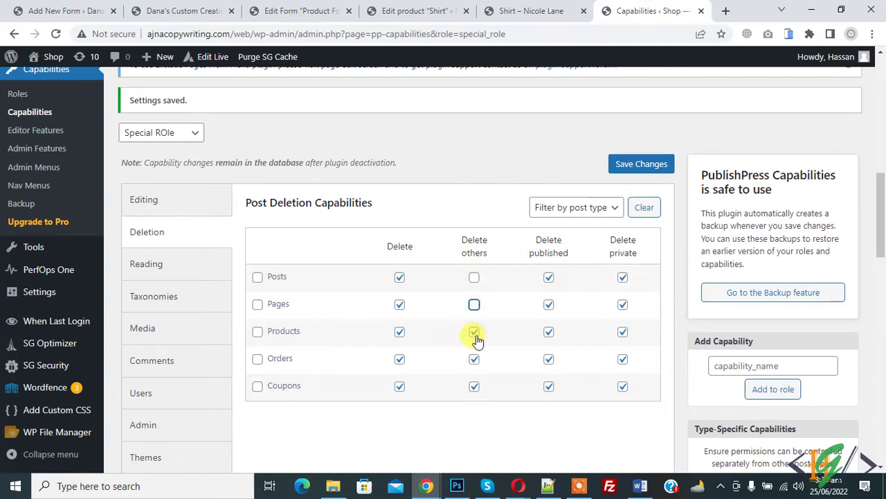
click(474, 360)
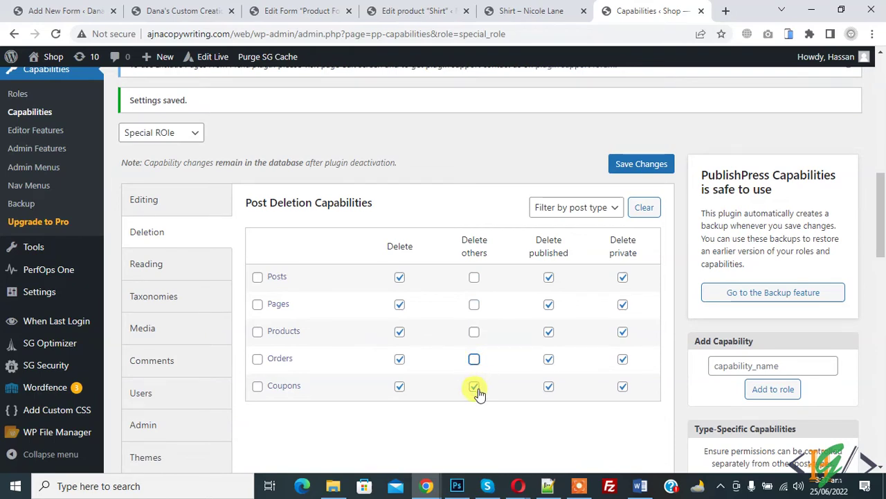
click(475, 386)
click(631, 166)
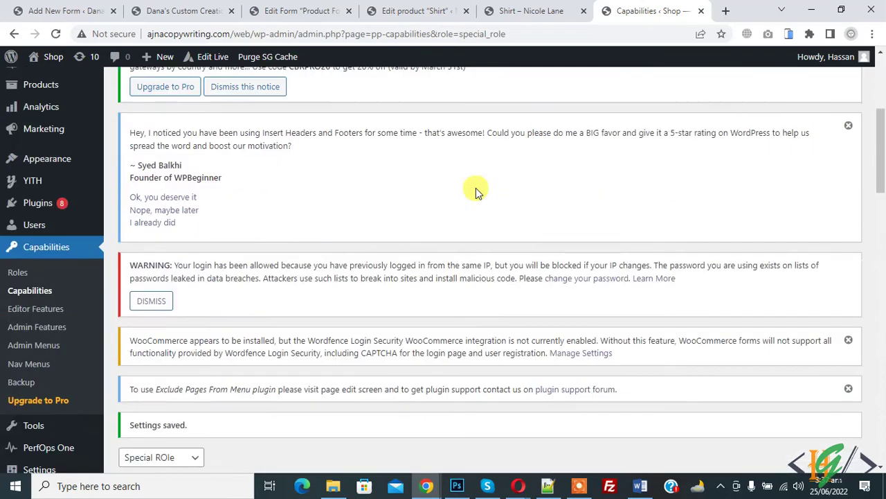
Review the role's Reading, Taxonomies, Media, Comments and Users capabilities.
scroll(476, 187, down, 6)
scroll(166, 199, up, 1)
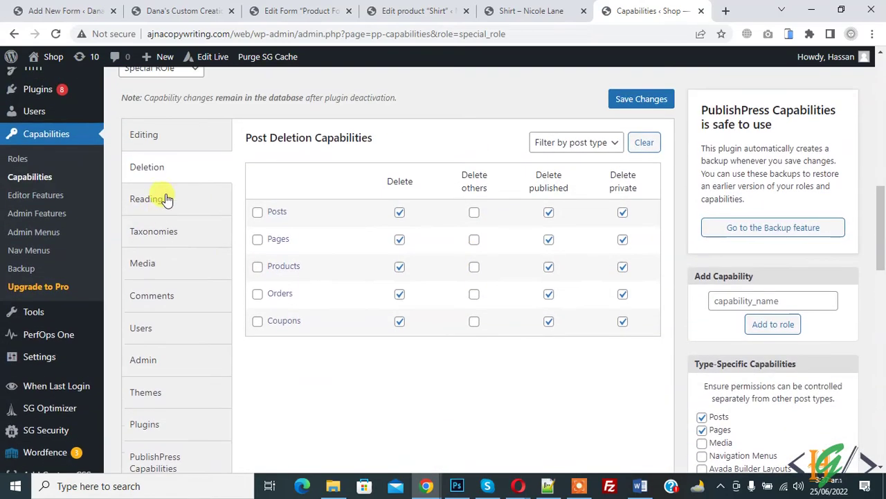
click(167, 198)
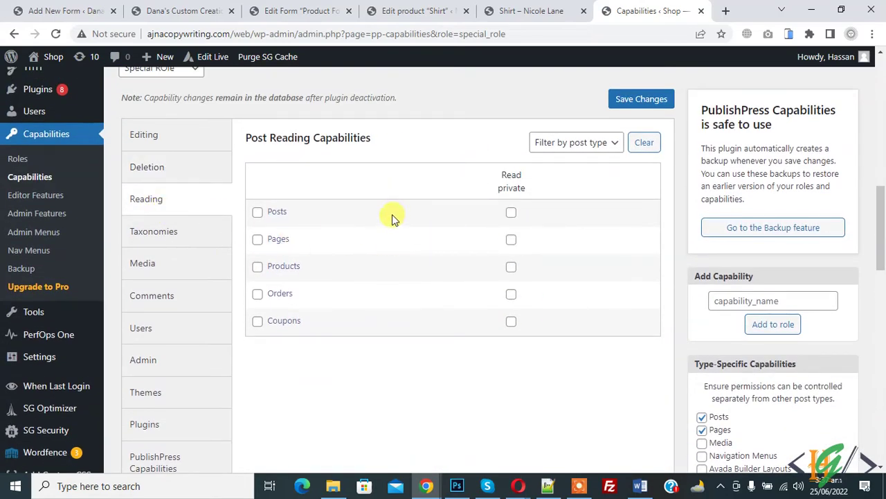
click(151, 239)
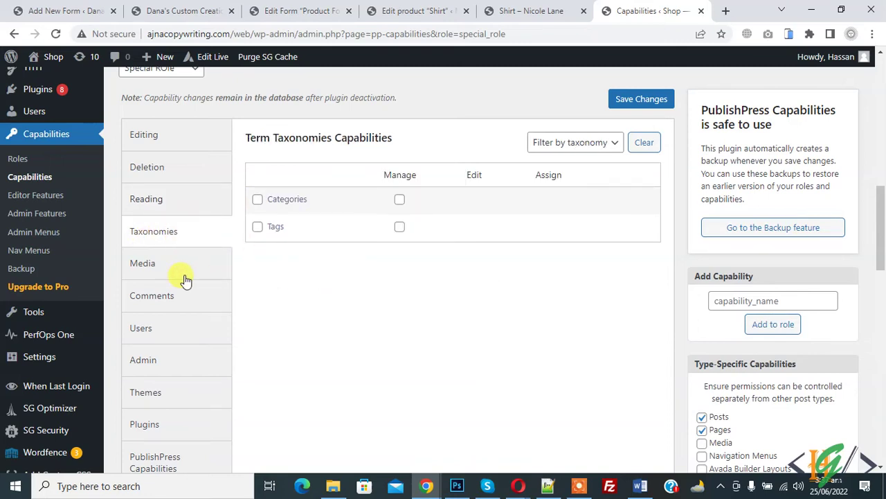
click(167, 268)
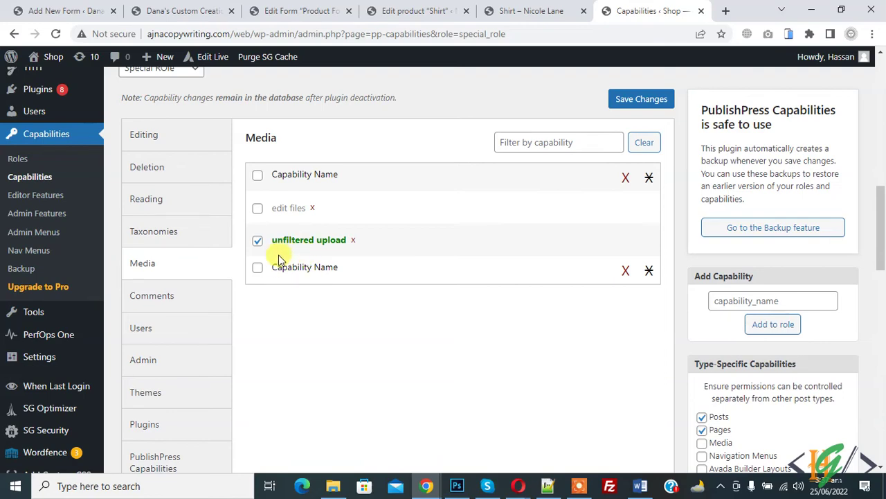
scroll(189, 257, down, 1)
click(172, 242)
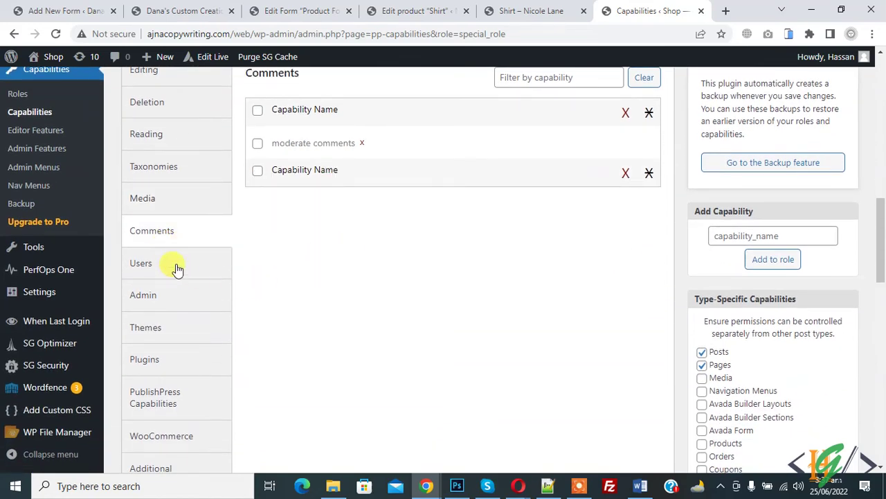
click(176, 270)
scroll(404, 284, up, 1)
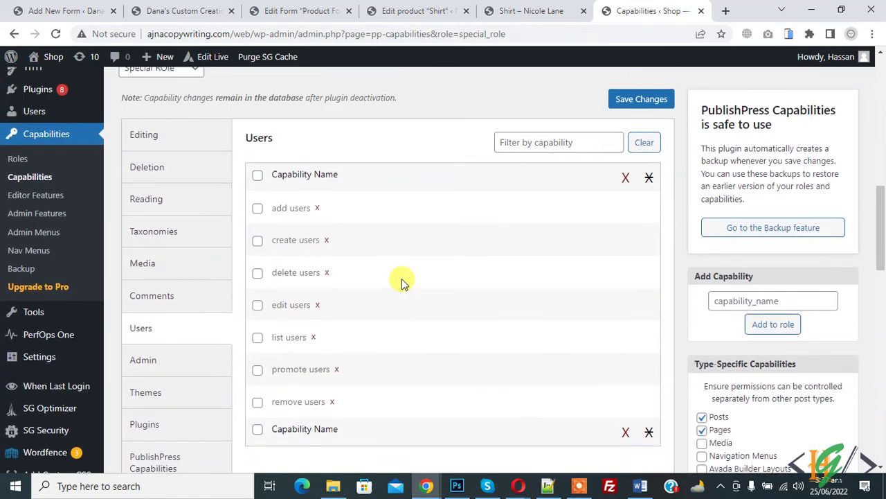
Try granting all Users capabilities to the role, then clear them again and save the settings.
click(257, 176)
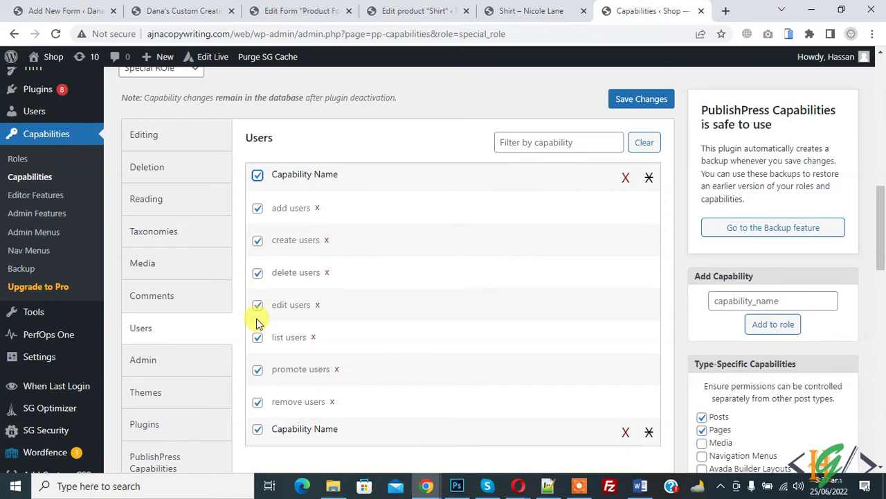
click(255, 182)
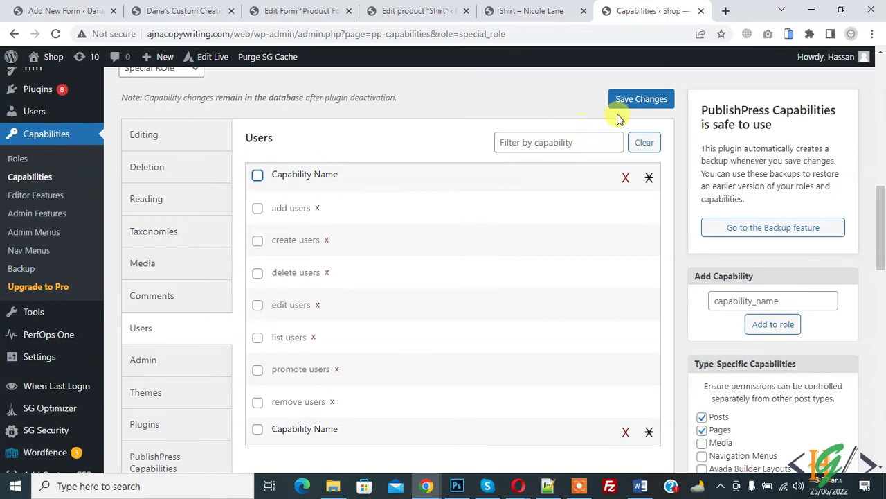
click(638, 102)
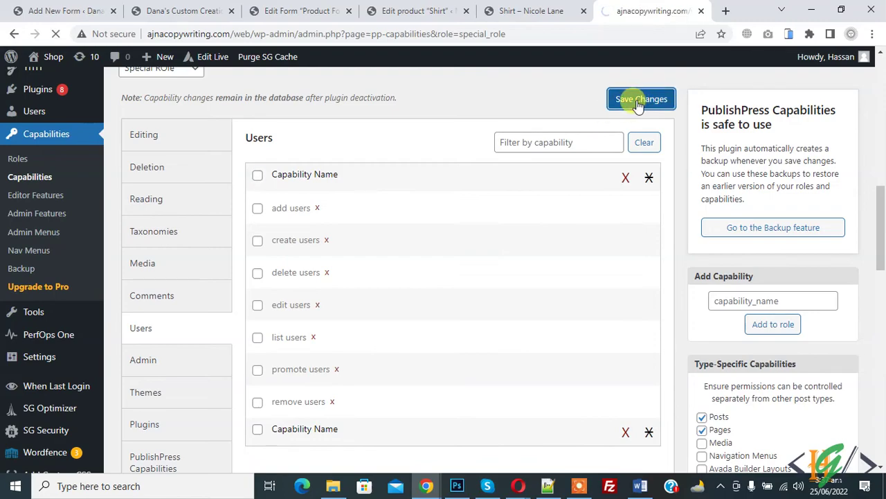
Check the role's Admin capabilities, and try granting all Themes capabilities before clearing them again.
scroll(475, 180, down, 10)
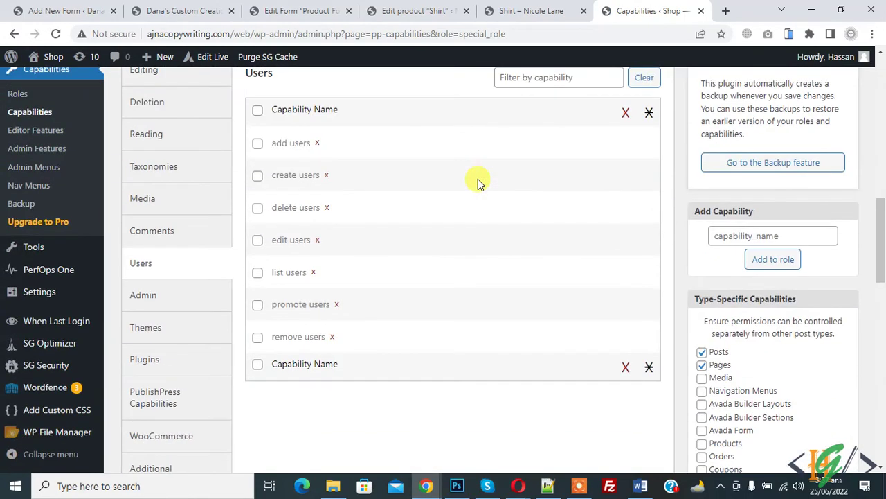
click(190, 293)
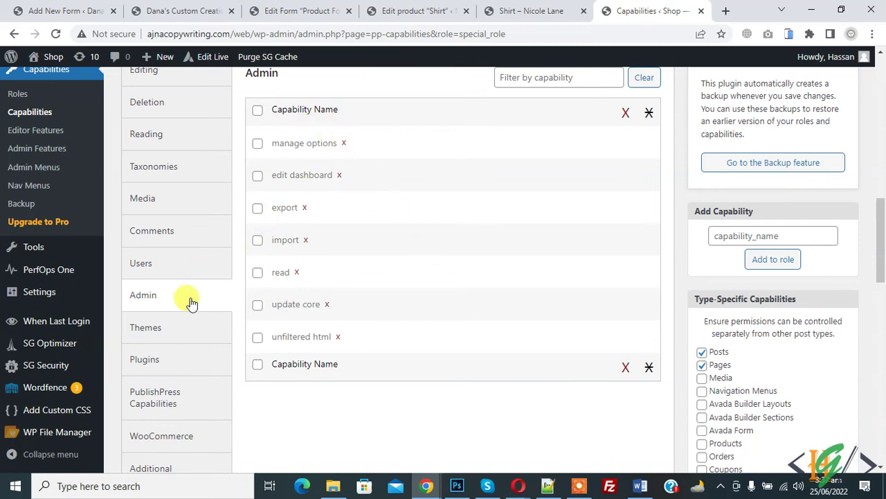
click(174, 322)
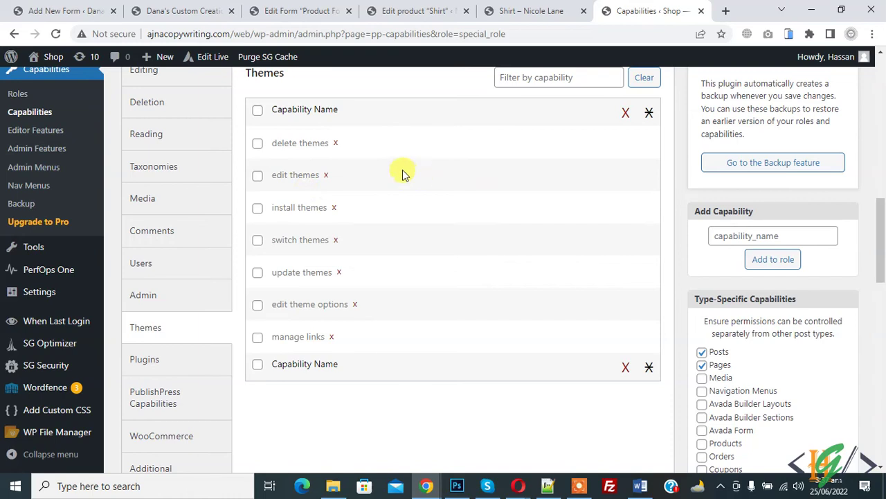
click(257, 112)
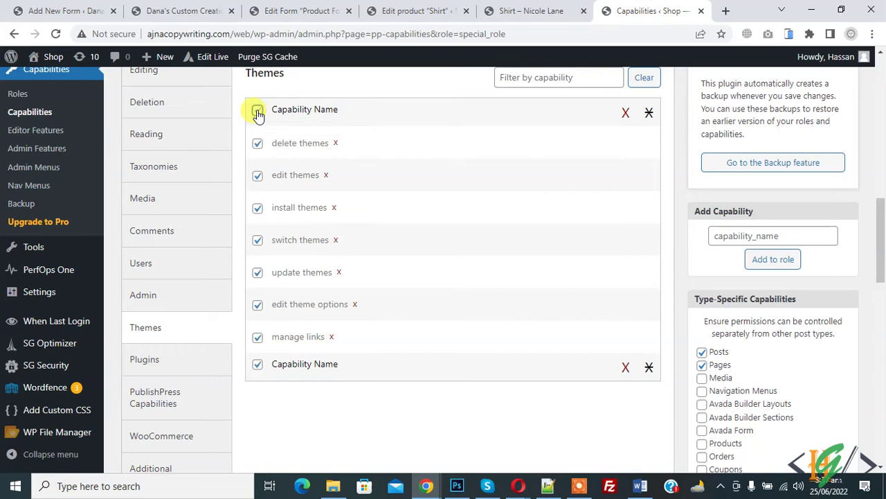
scroll(386, 154, down, 1)
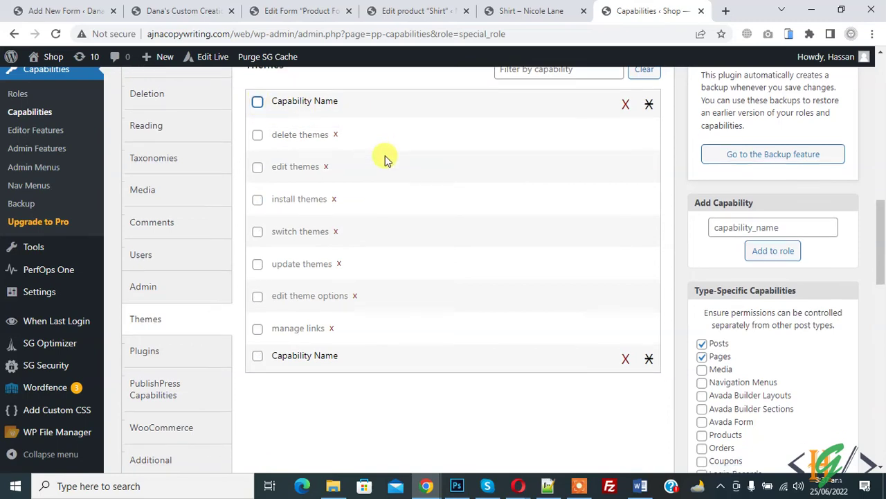
Review the role's Plugins, PublishPress Capabilities and WooCommerce capabilities, and return to the post editing capabilities.
click(151, 294)
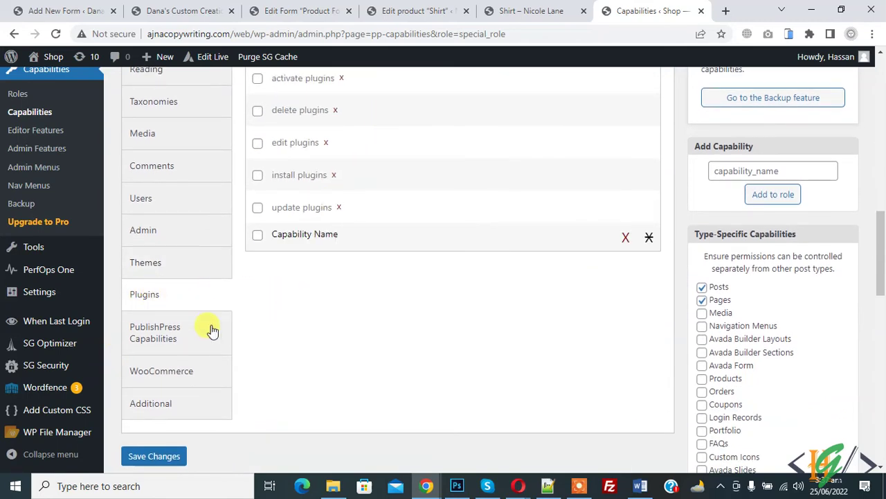
click(173, 338)
scroll(360, 313, up, 2)
scroll(360, 313, down, 3)
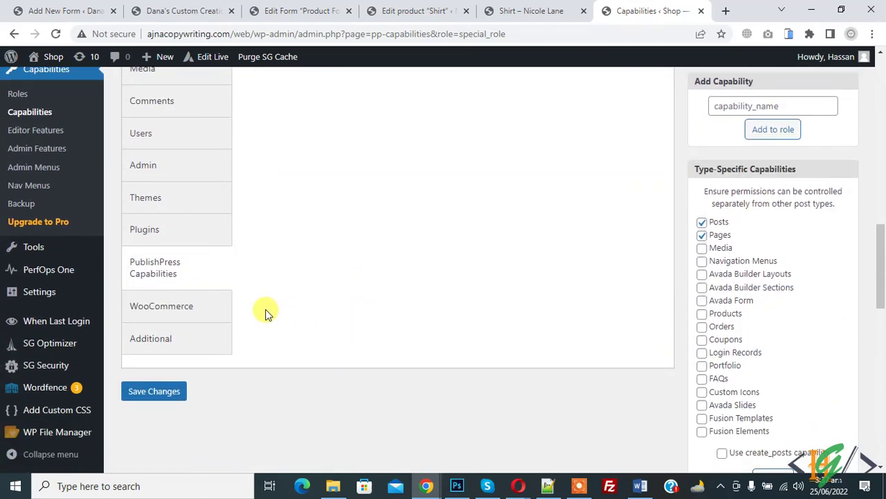
click(179, 316)
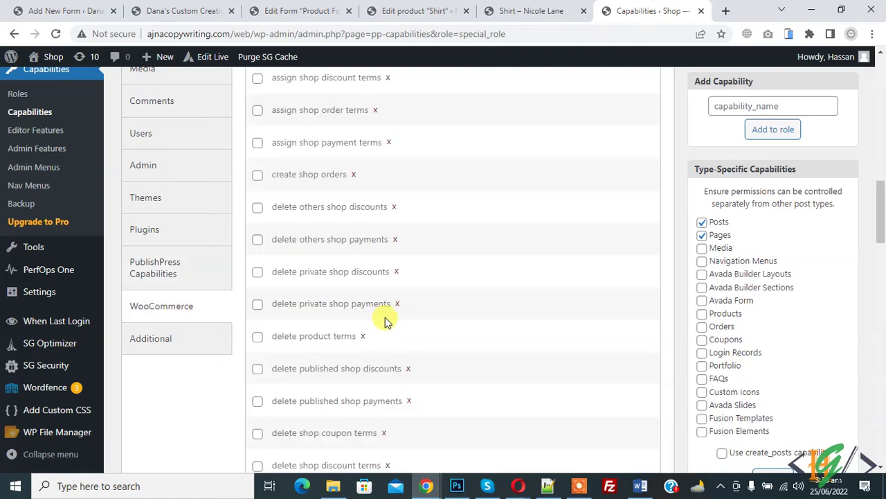
scroll(381, 317, up, 3)
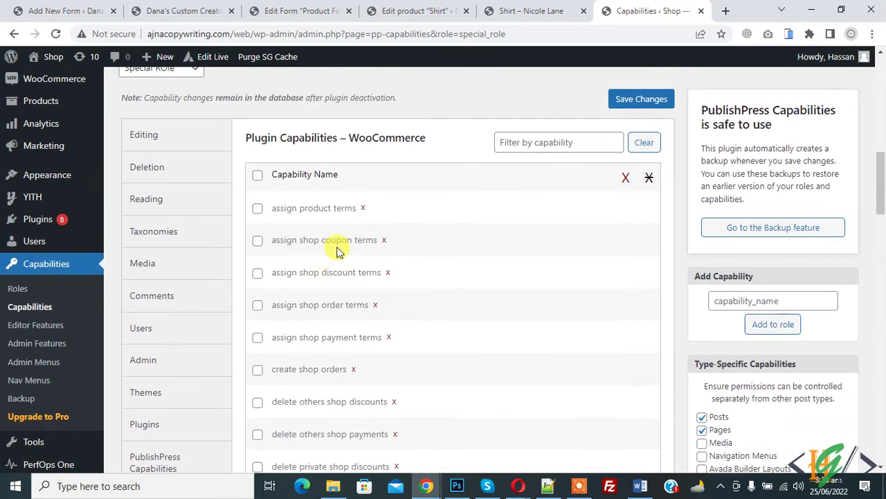
scroll(429, 257, down, 2)
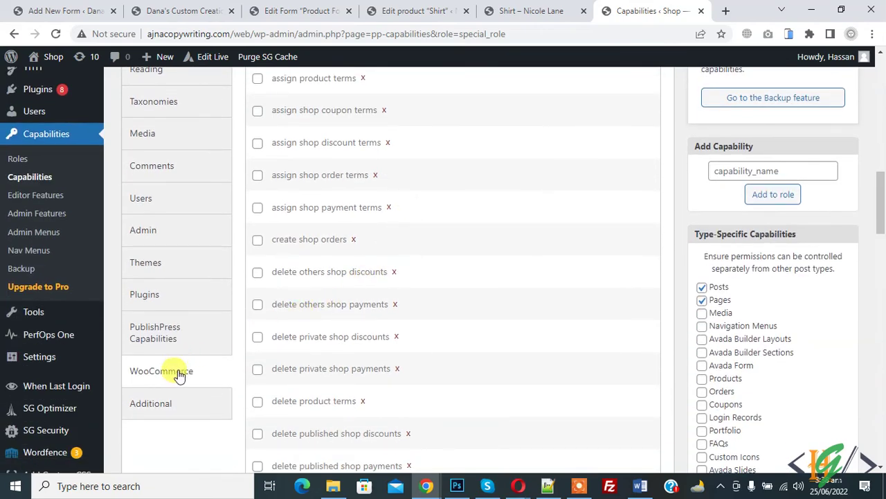
scroll(166, 412, up, 3)
click(161, 199)
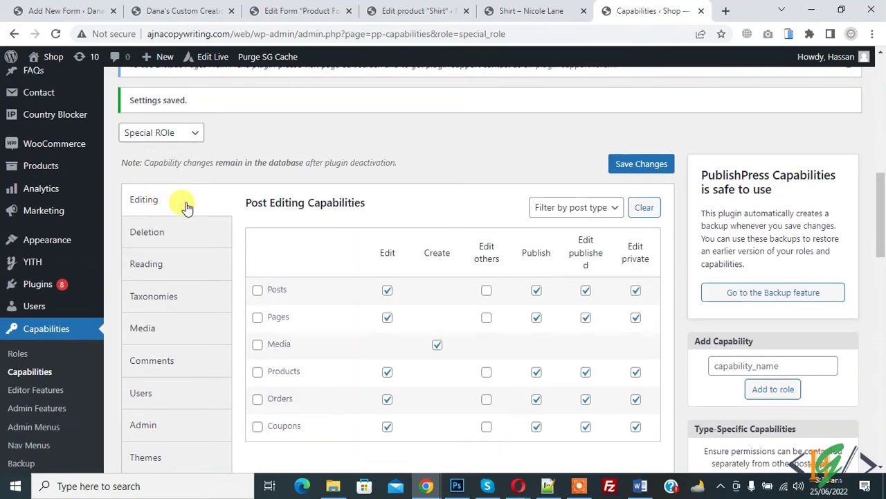